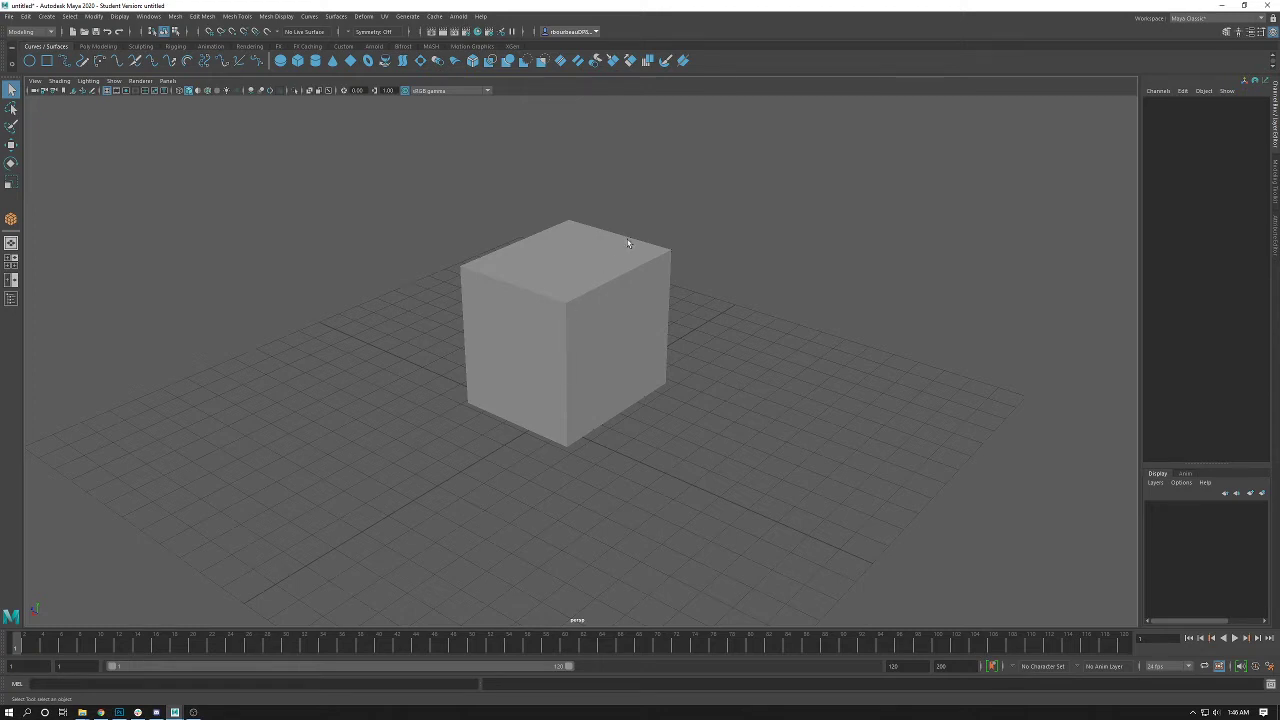
- Switch from the single perspective view to the four-view layout
key("space")
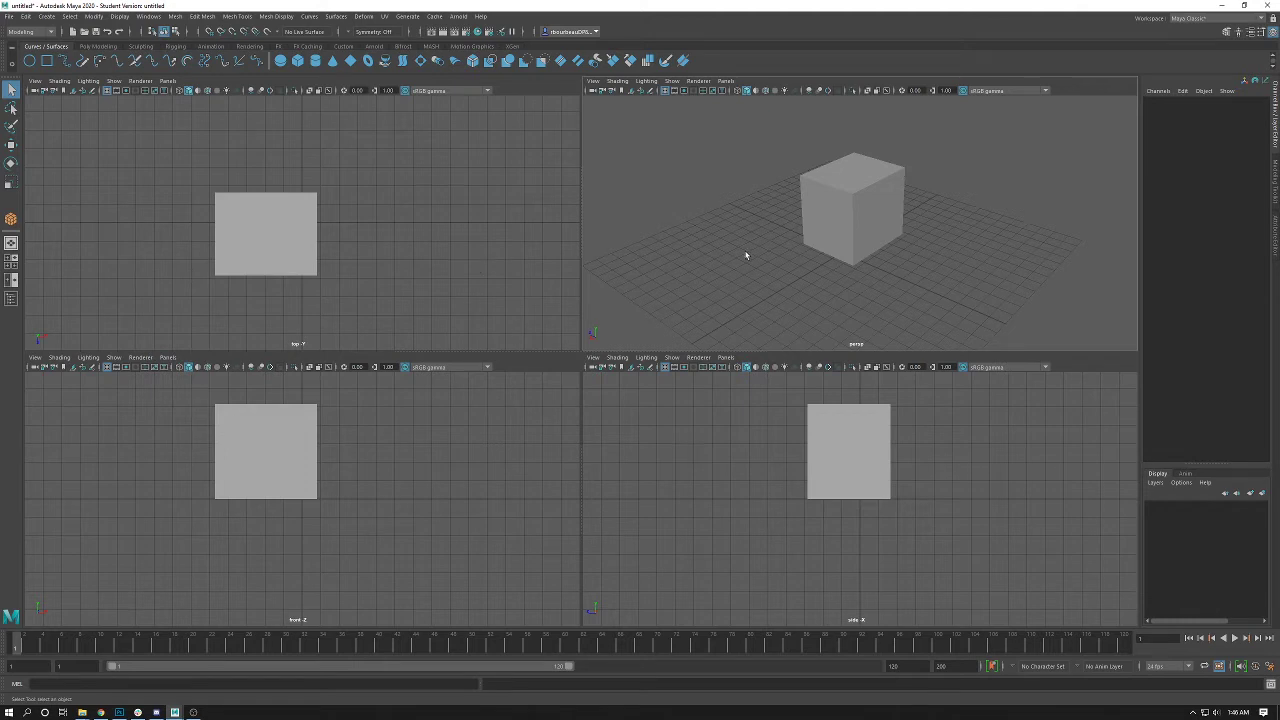
key("space")
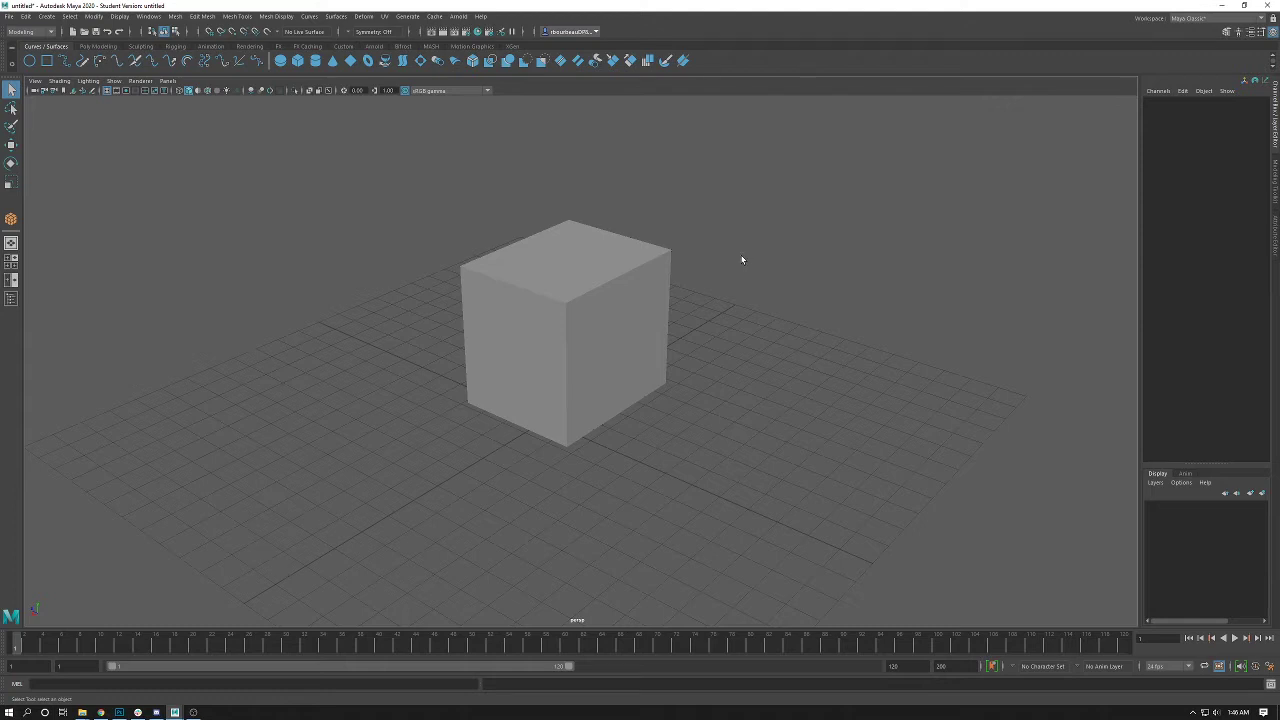
key("space")
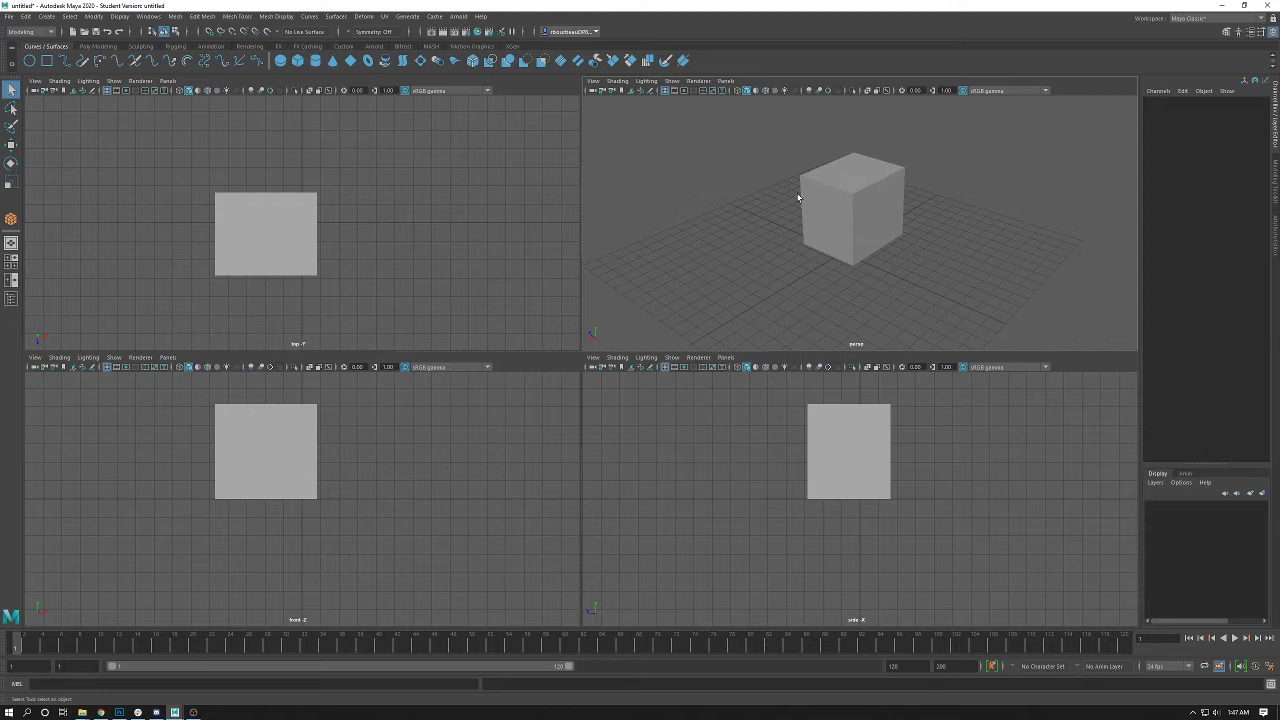
- Set the perspective, top, front and side views to wireframe display
key("4")
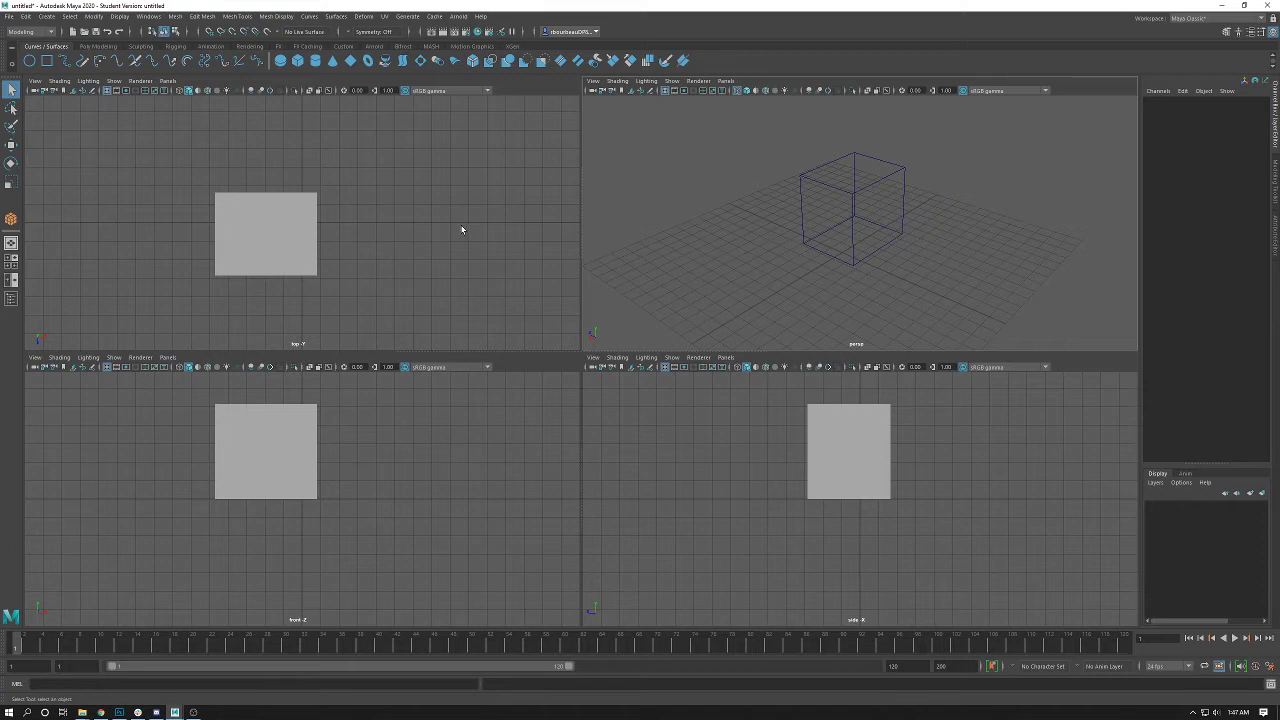
key("4")
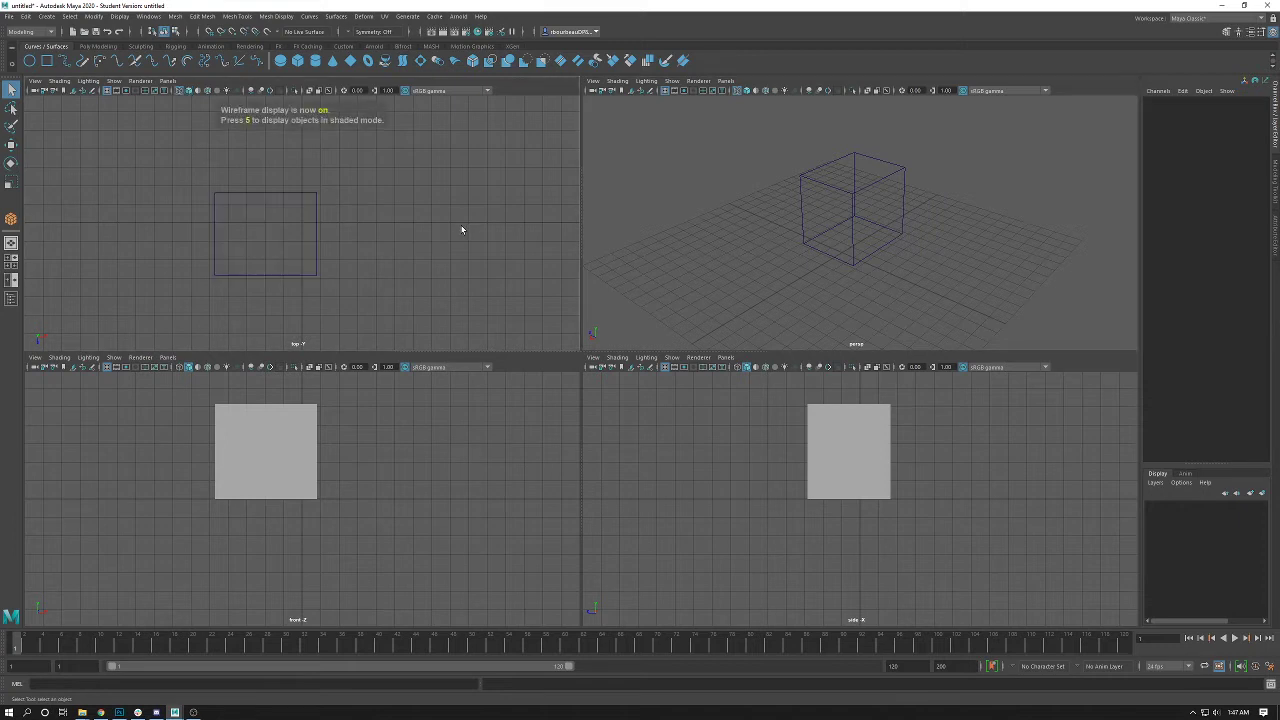
key("4")
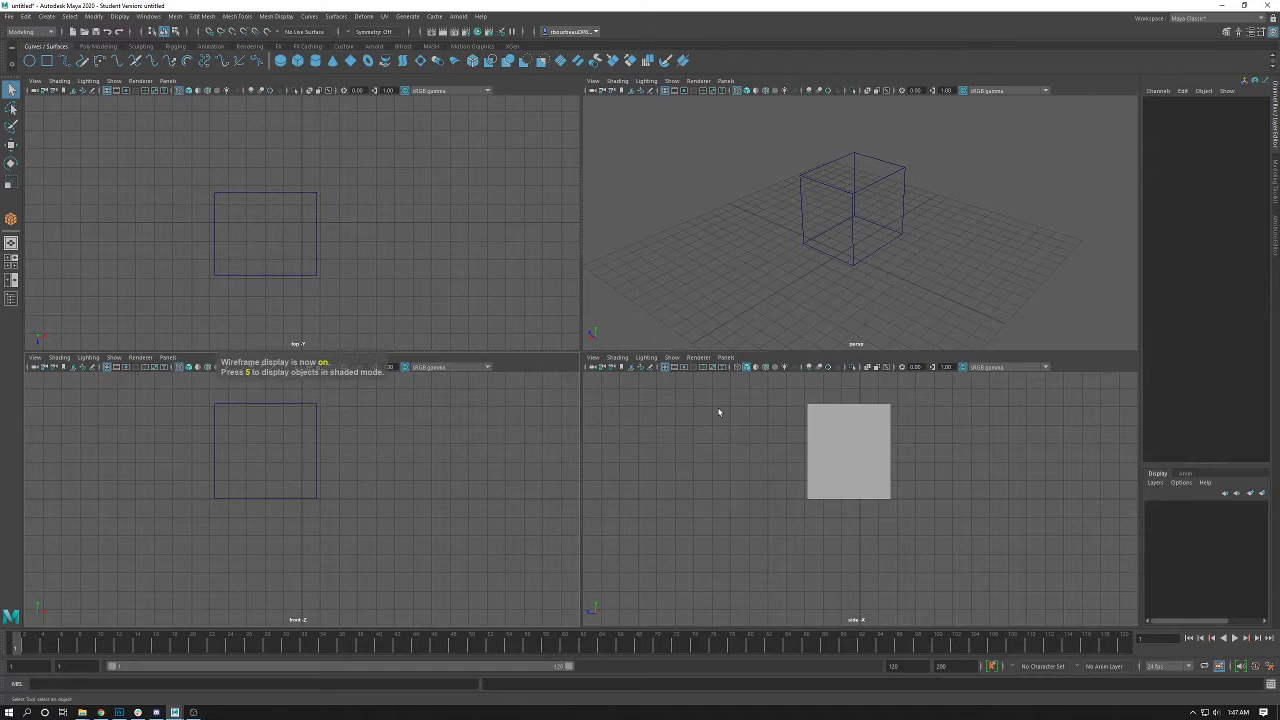
key("4")
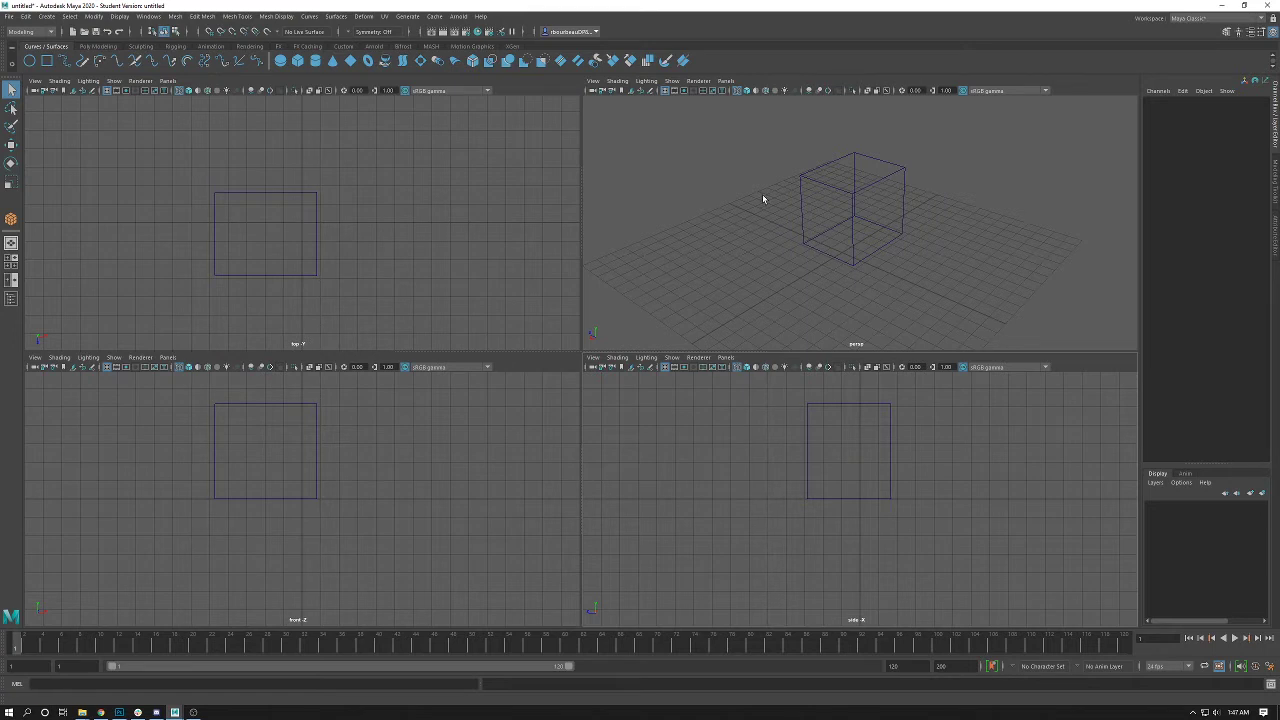
- Return all four views to shaded display
key("5")
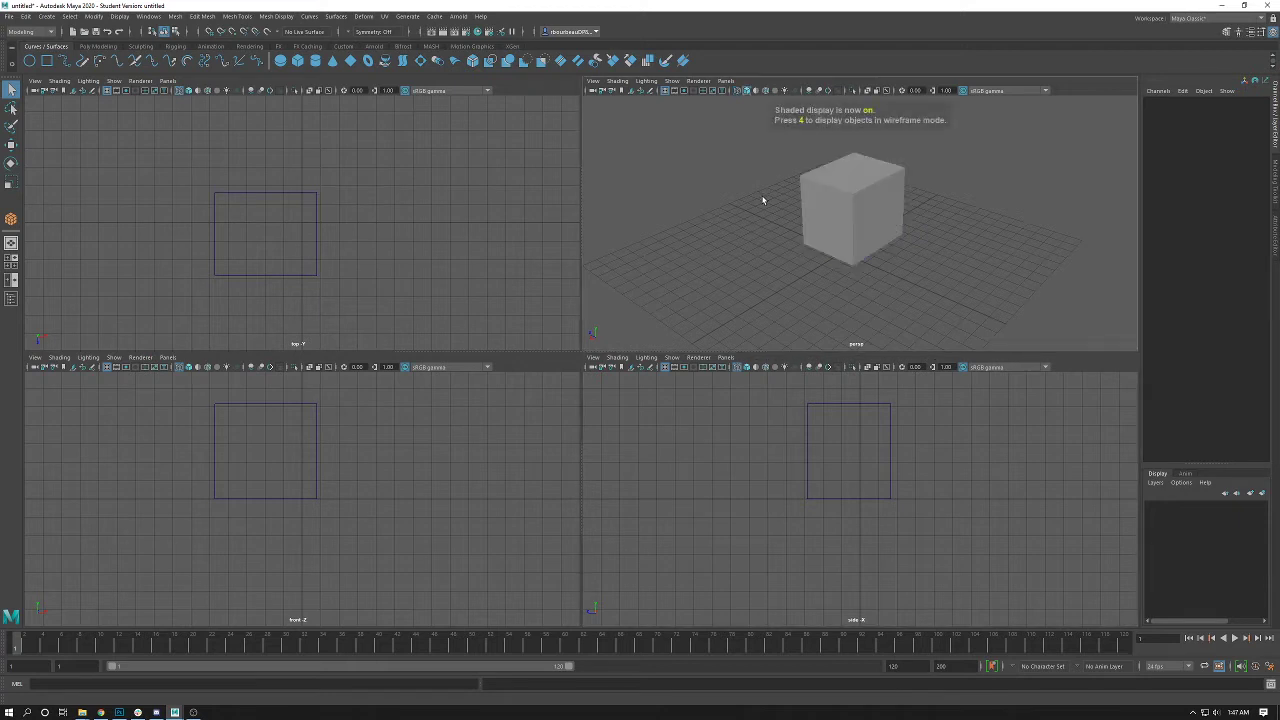
key("5")
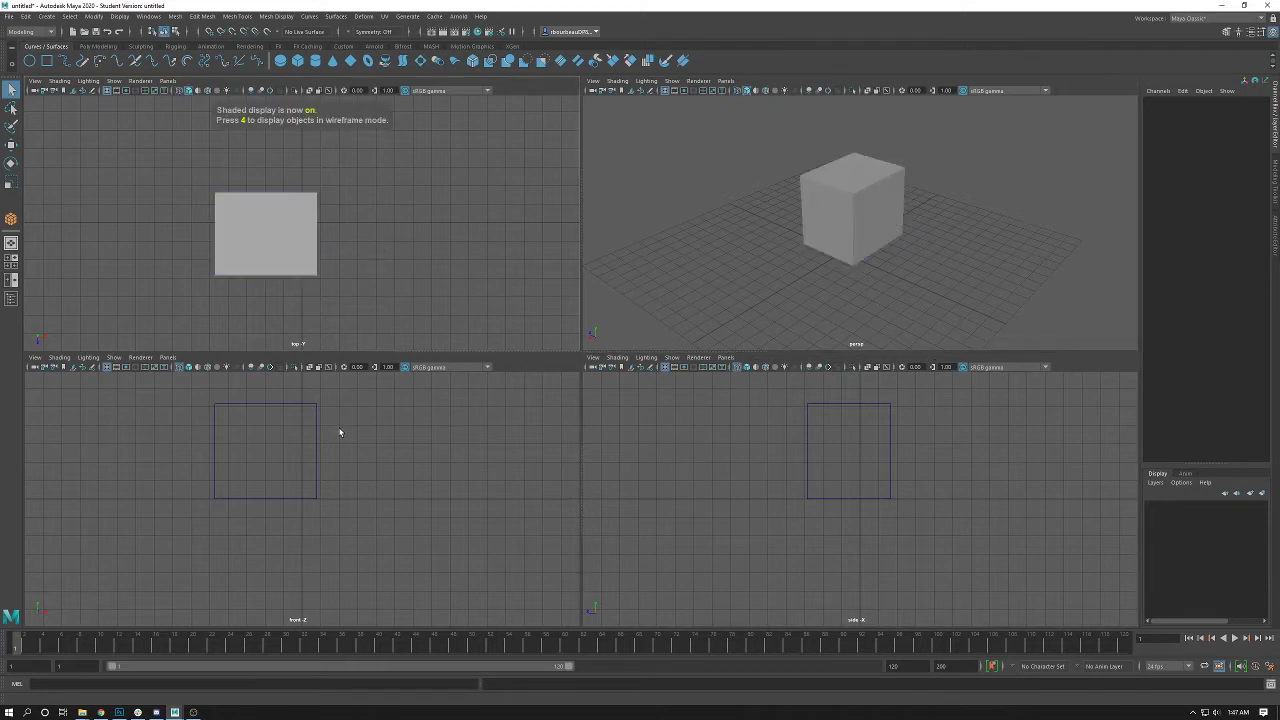
key("5")
key("5")
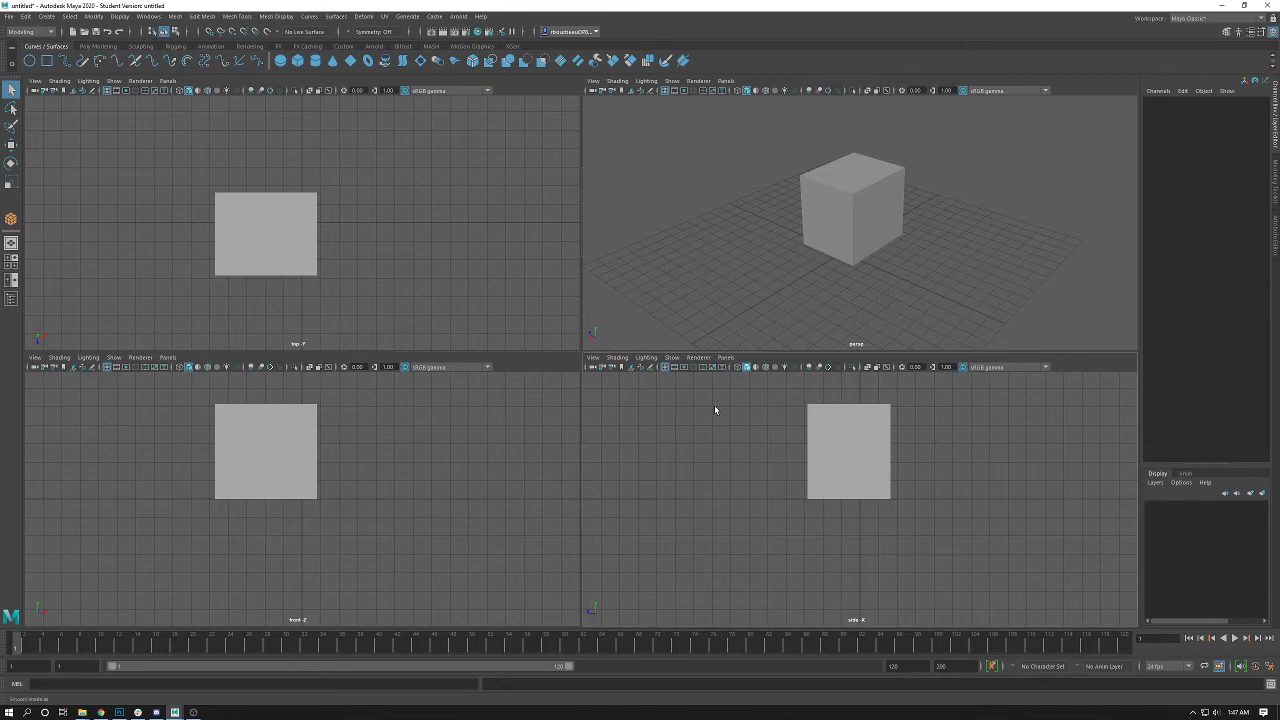
- Set only the side, front and top views to wireframe display
key("4")
key("4")
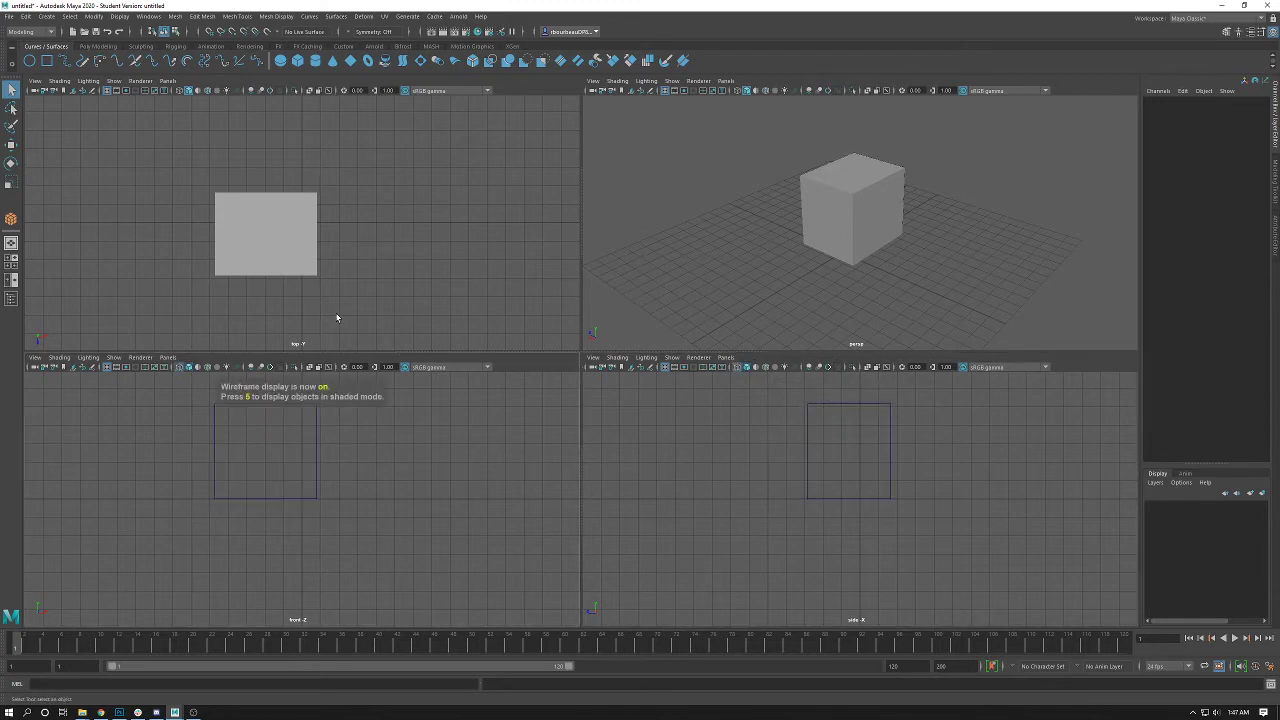
key("4")
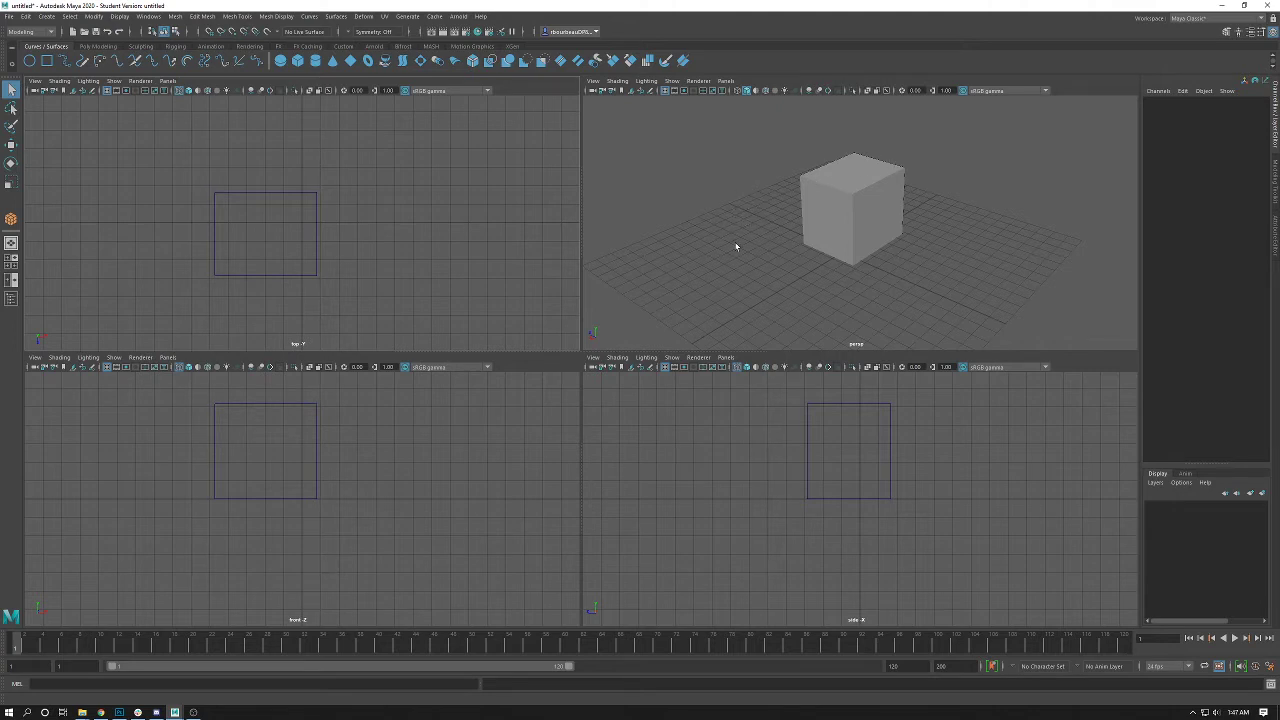
- Preview the perspective view with textures, with all lights and in wireframe, ending in default shaded display
key("6")
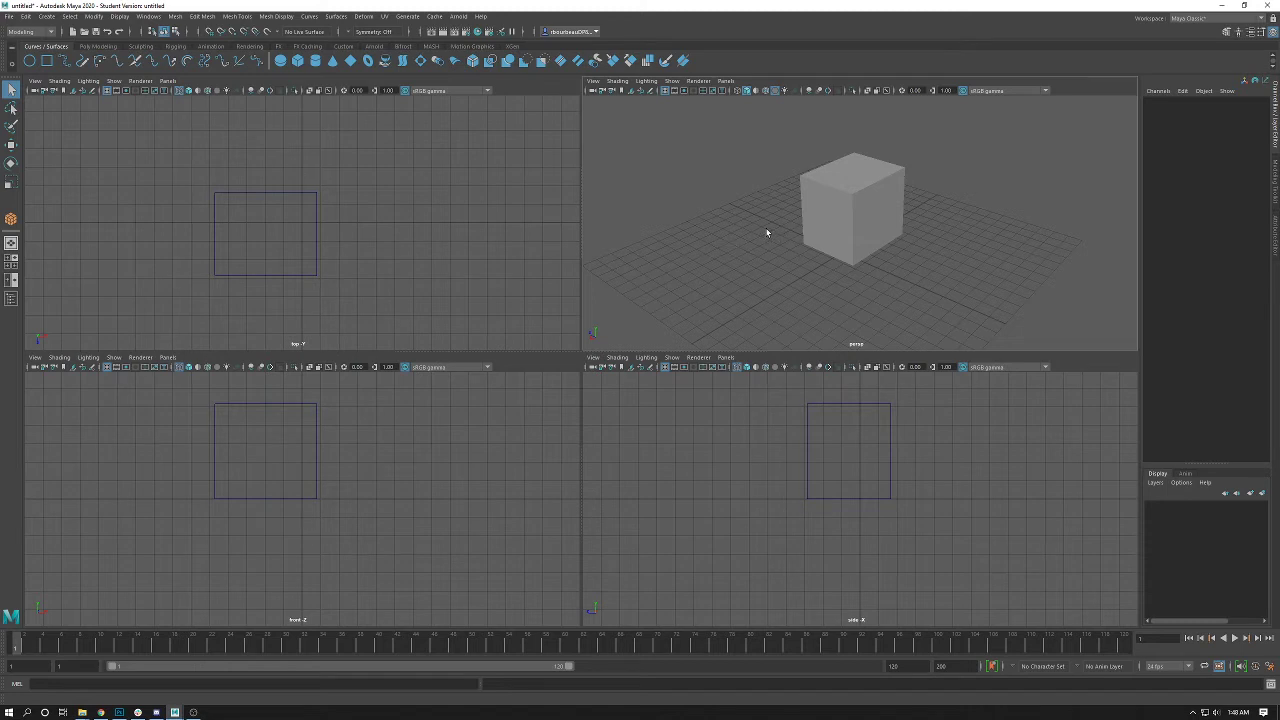
key("7")
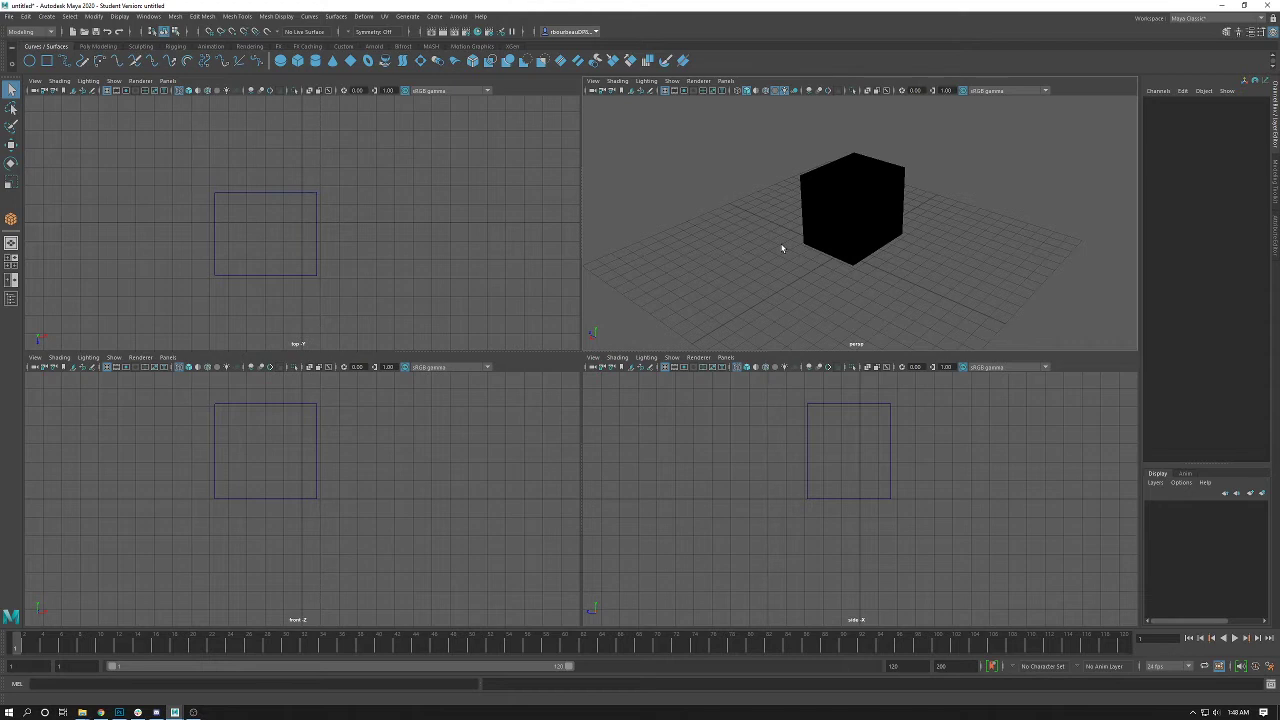
key("4")
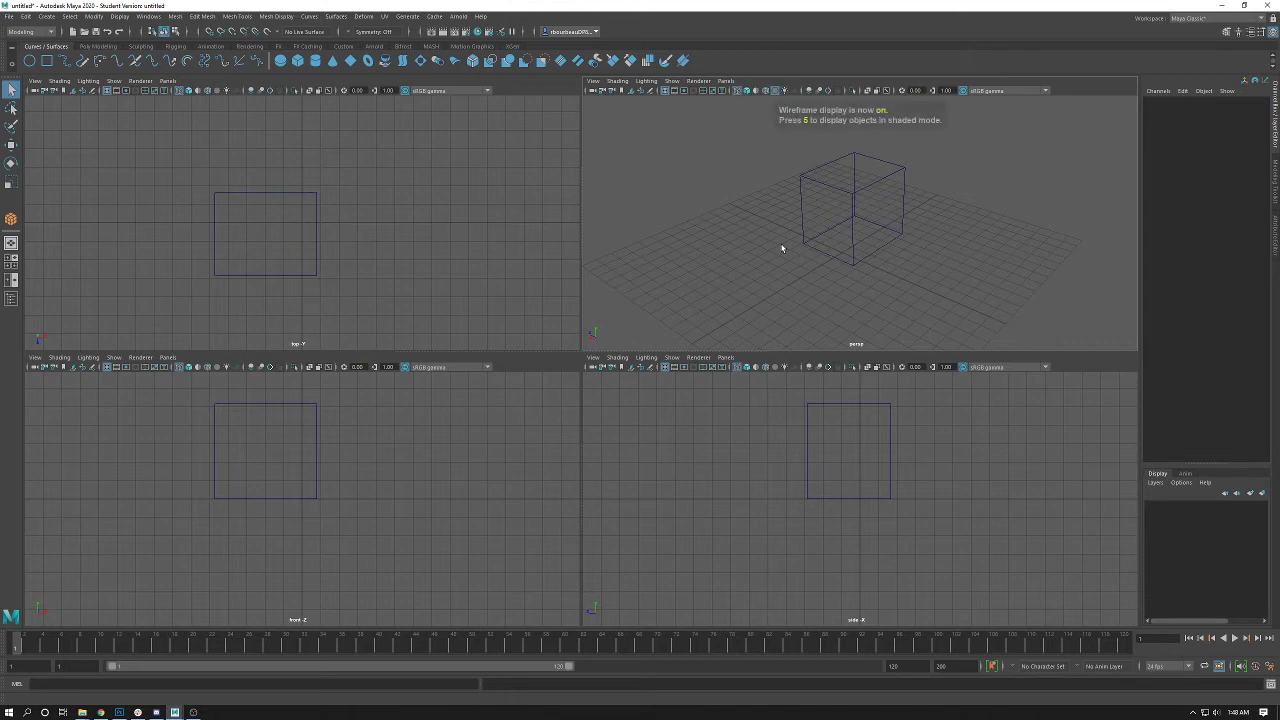
key("5")
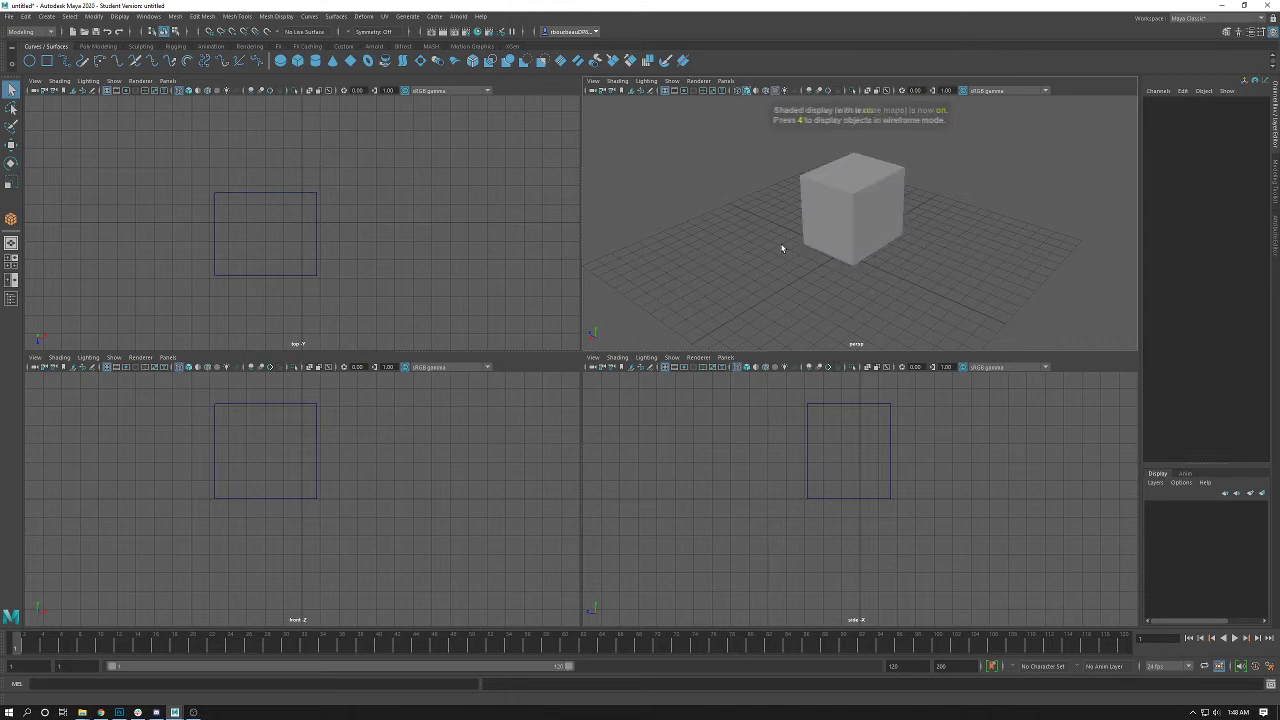
key("7")
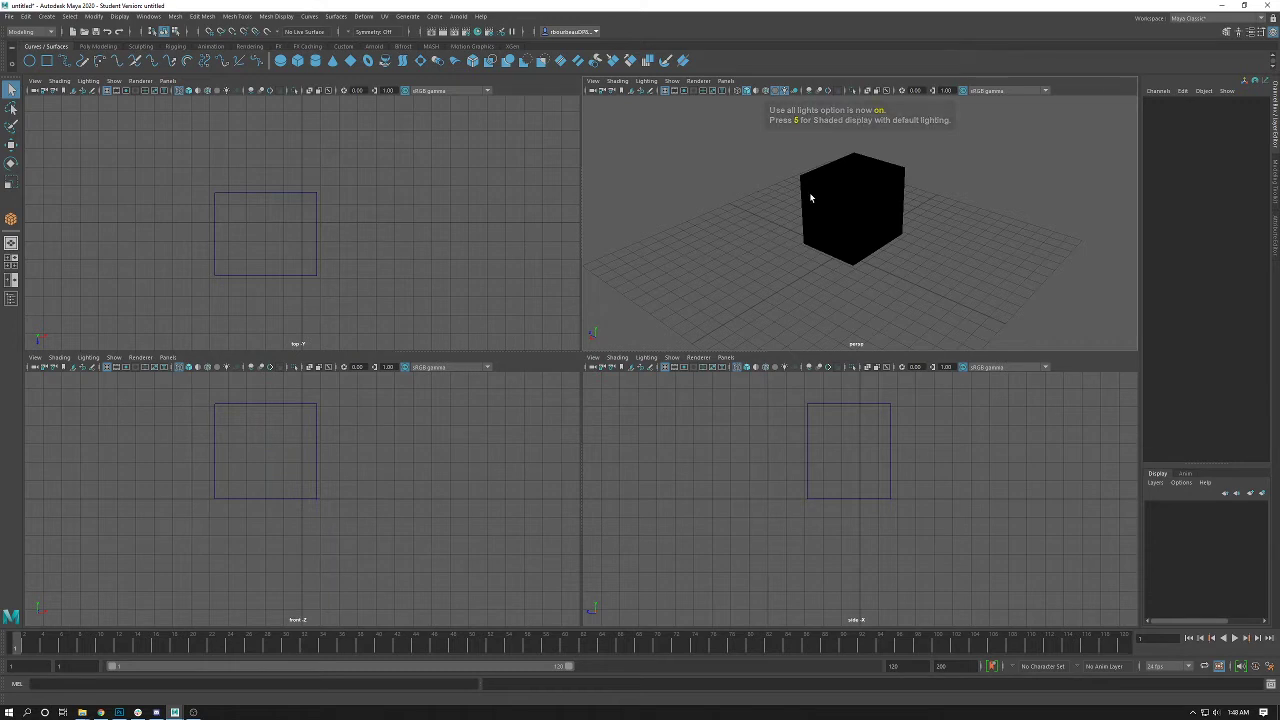
key("5")
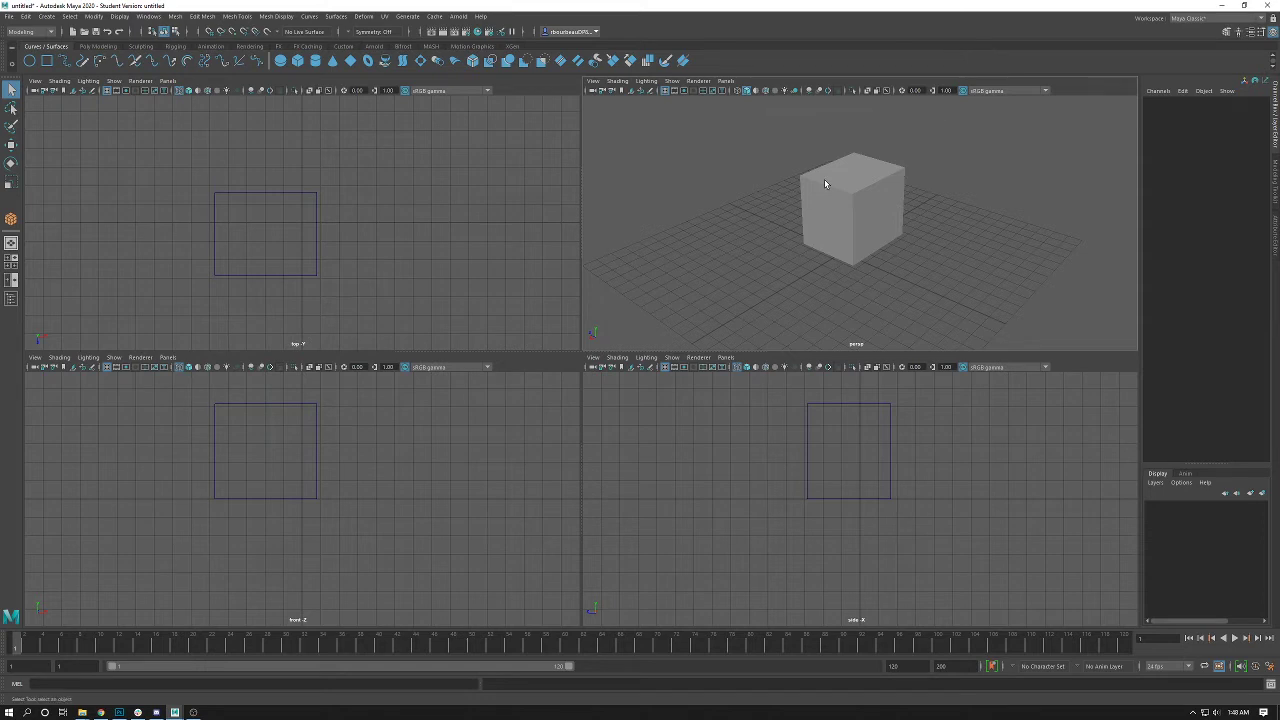
- Select the cube and preview it with smoothing inside its cage and with full smooth mesh display
left_click(824, 179)
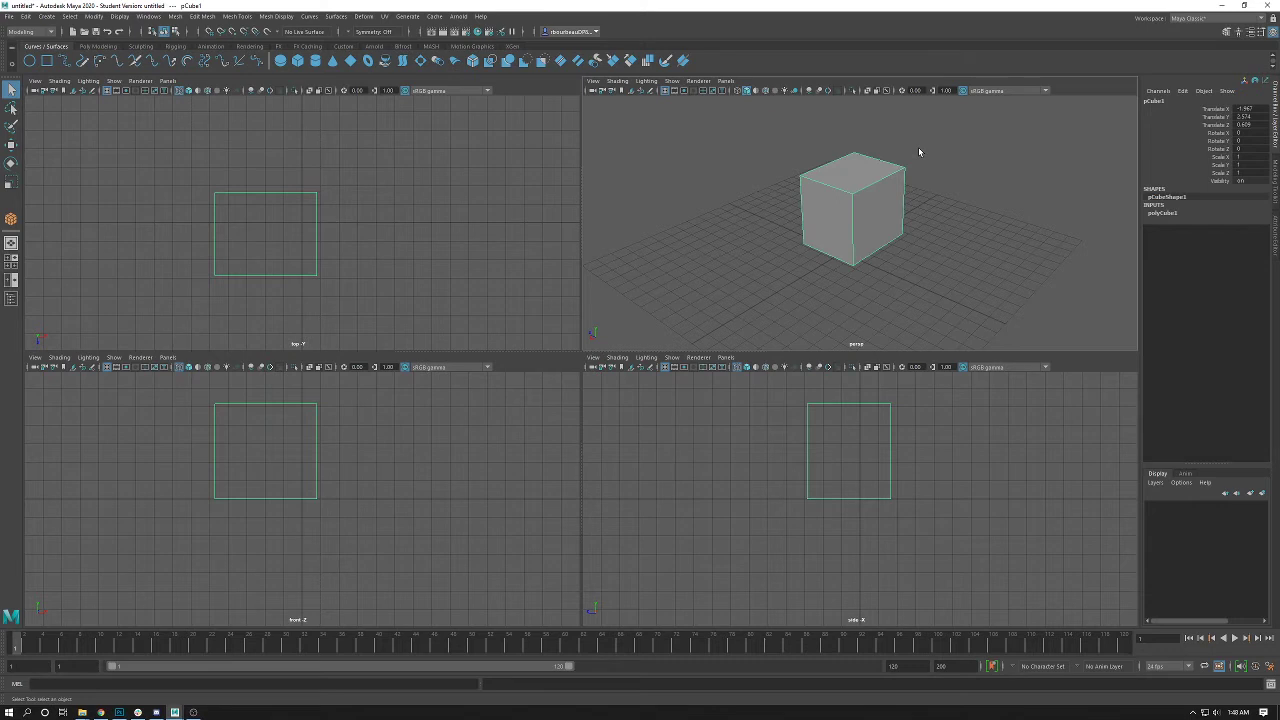
key("1")
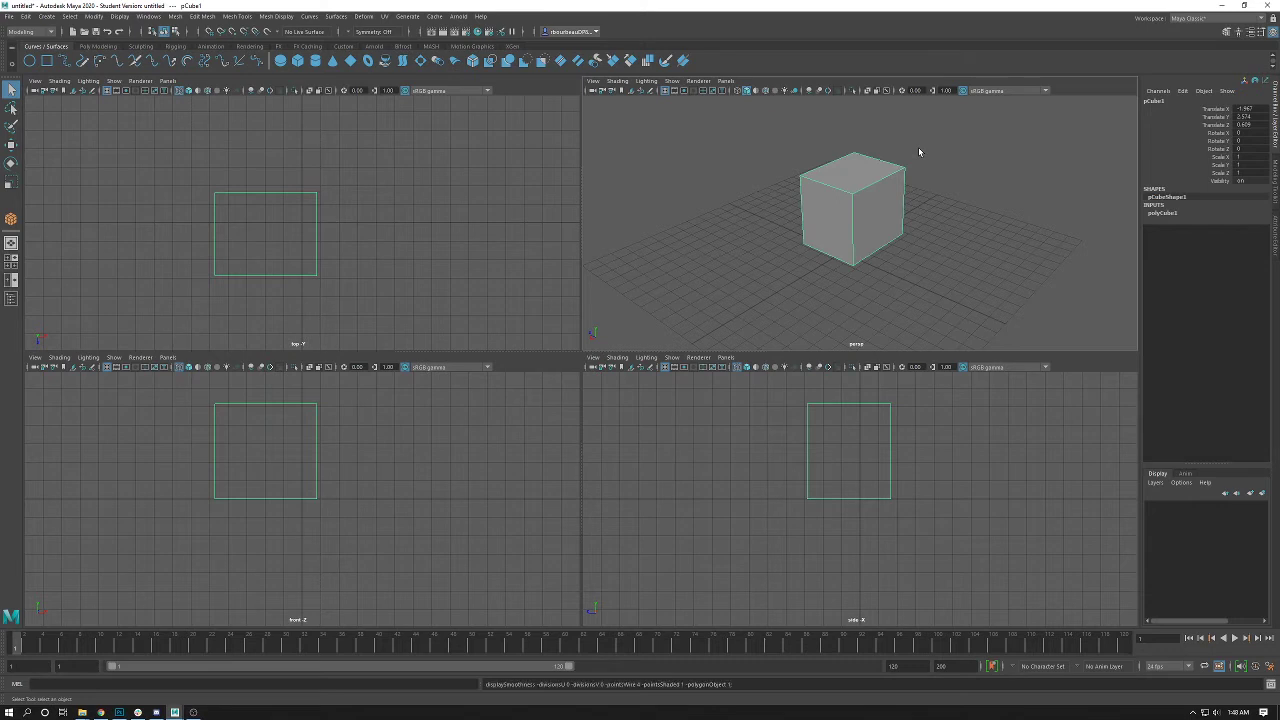
key("3")
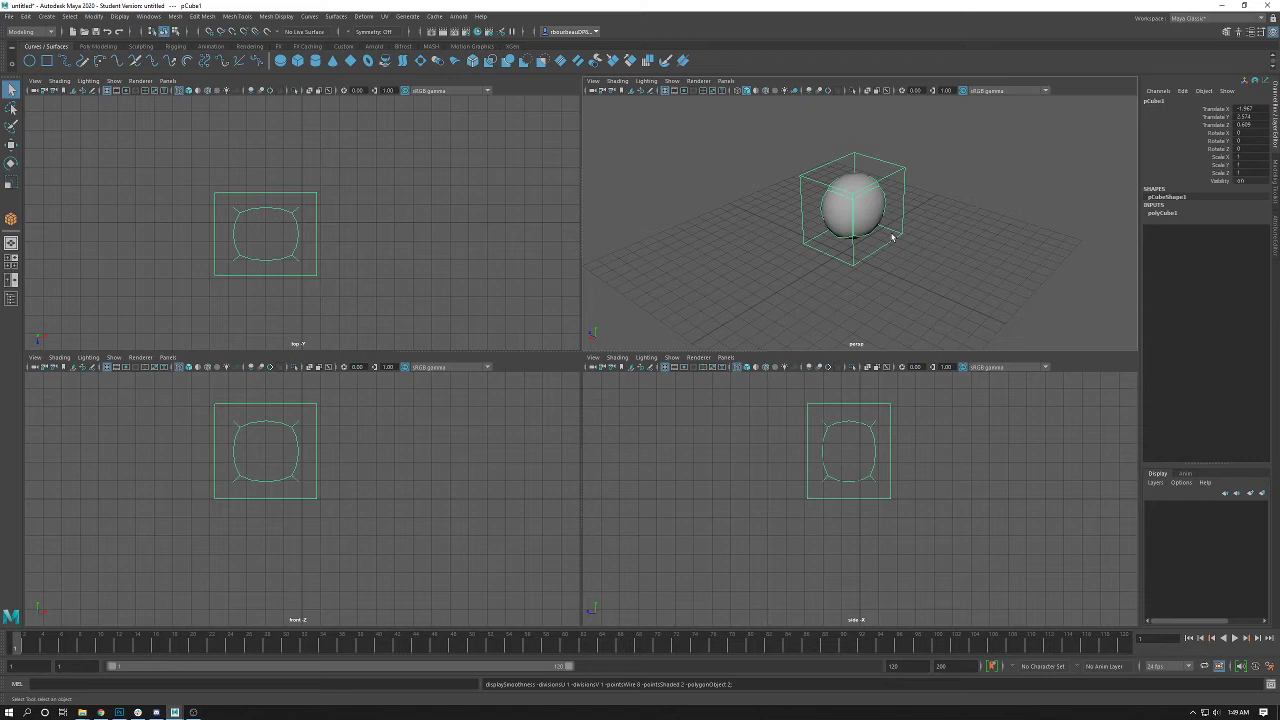
key("3")
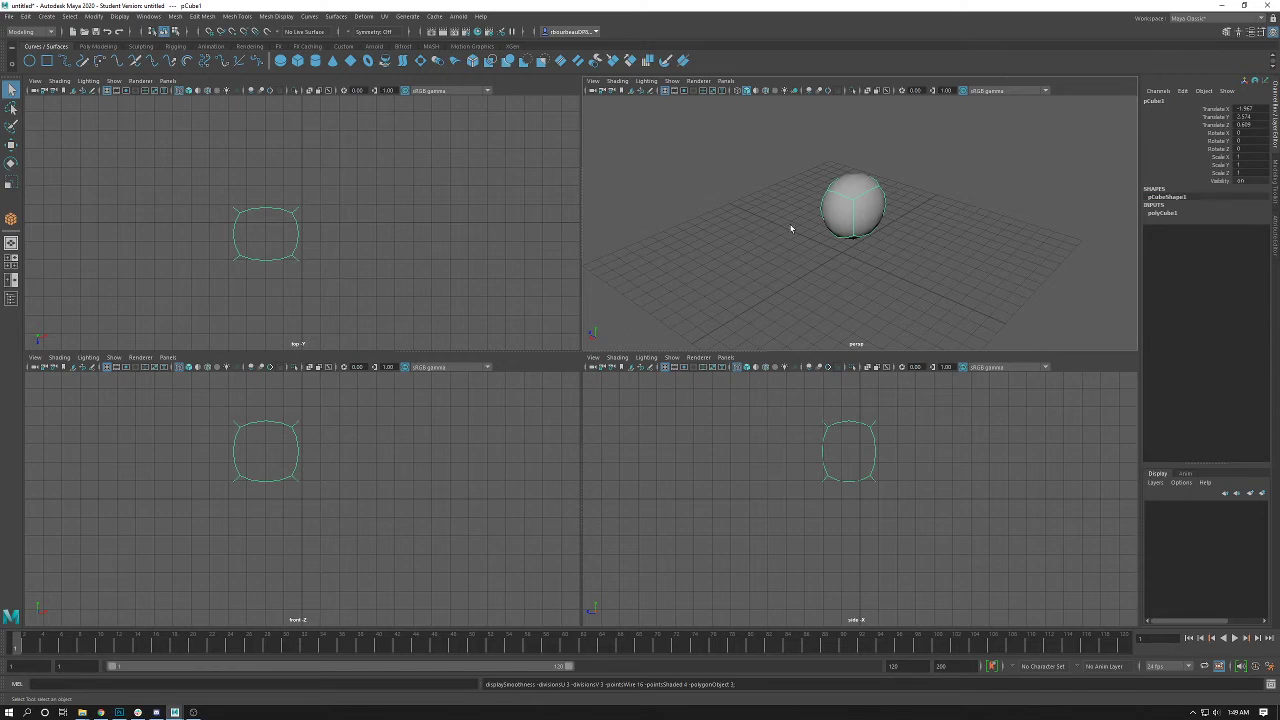
left_click(715, 216)
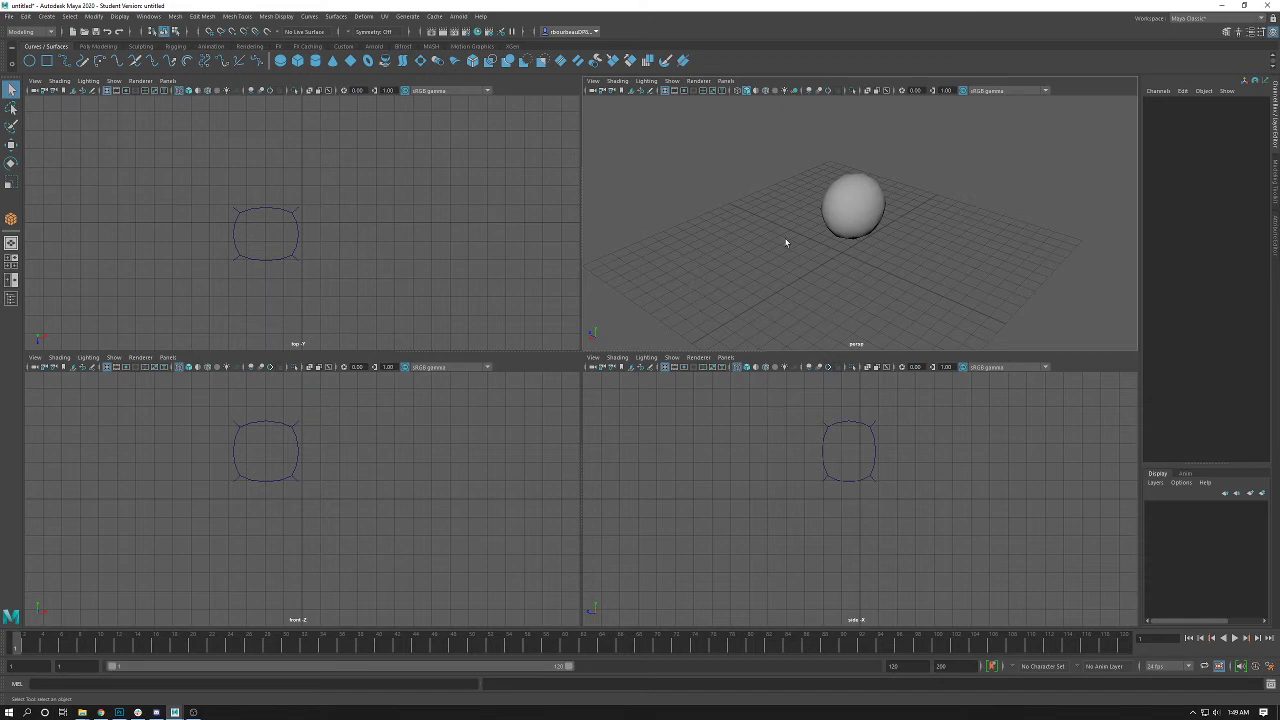
- Reselect the smoothed cube and return it to unsmoothed polygon display
left_click(842, 213)
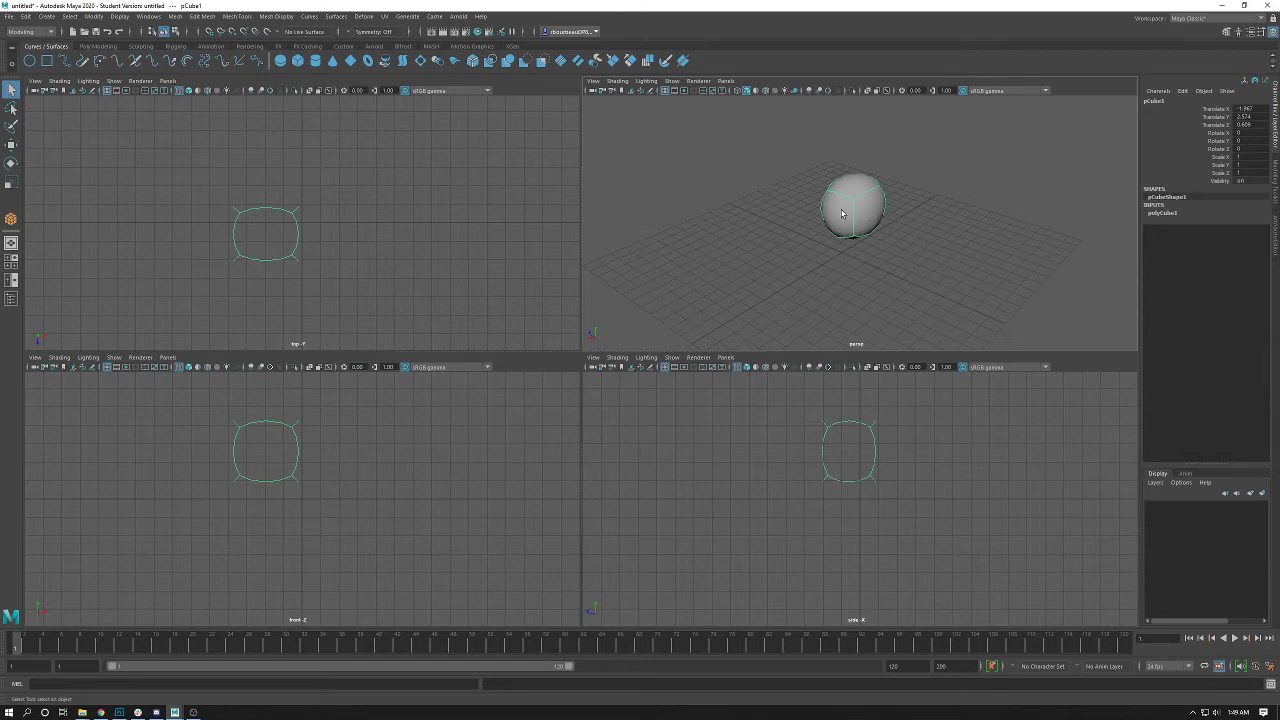
key("1")
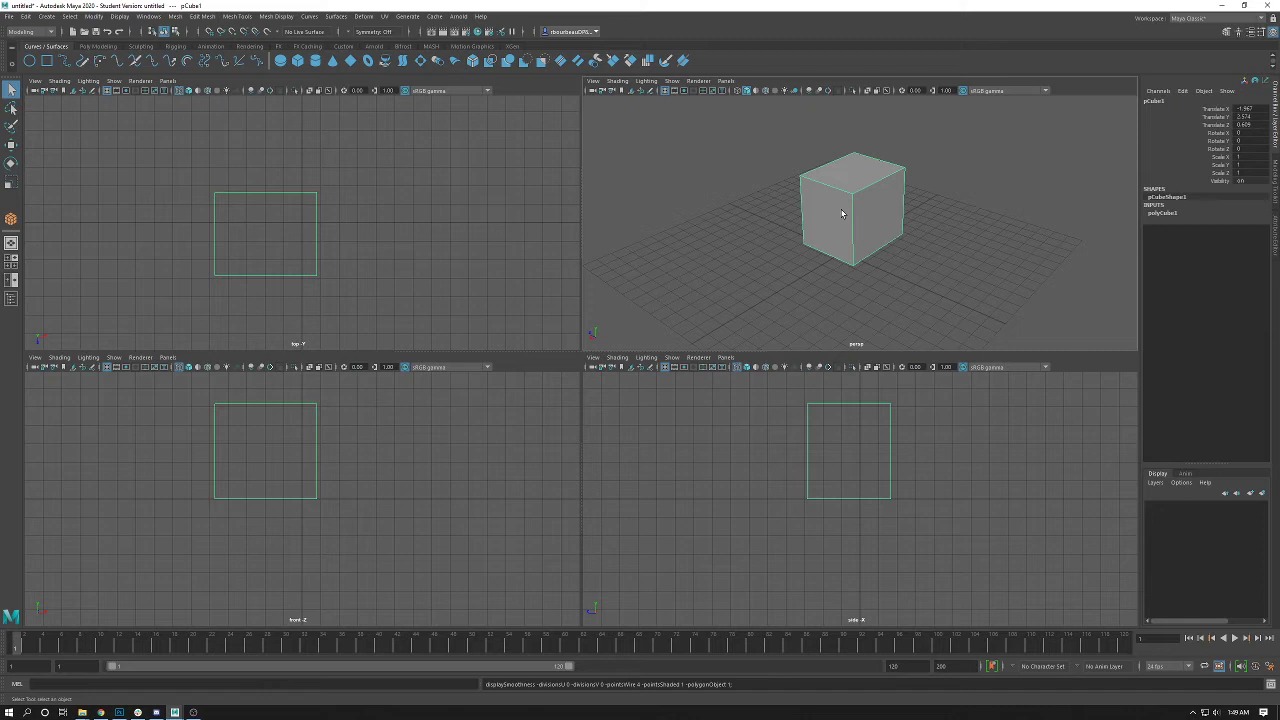
left_click(781, 259)
- Duplicate the cube twice and spread the three cubes diagonally across the grid with the Move tool
left_click(827, 213)
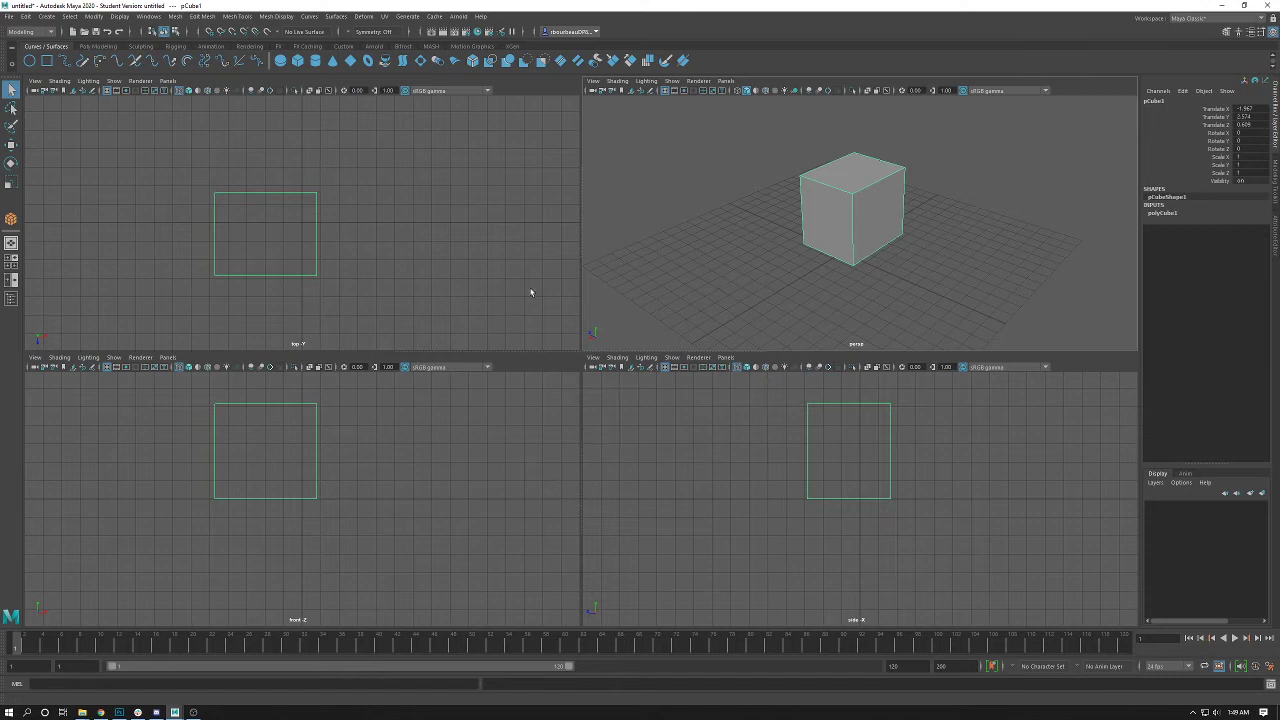
left_click_drag(752, 290, 796, 282, "alt")
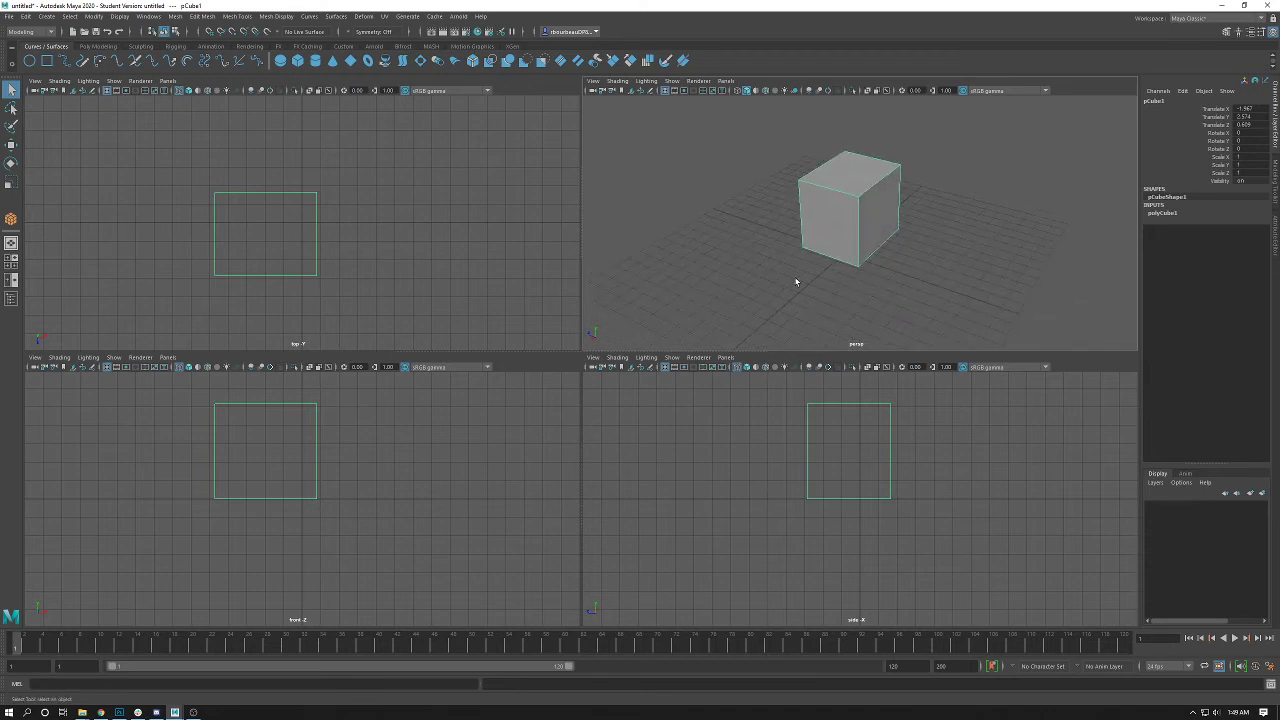
key("w")
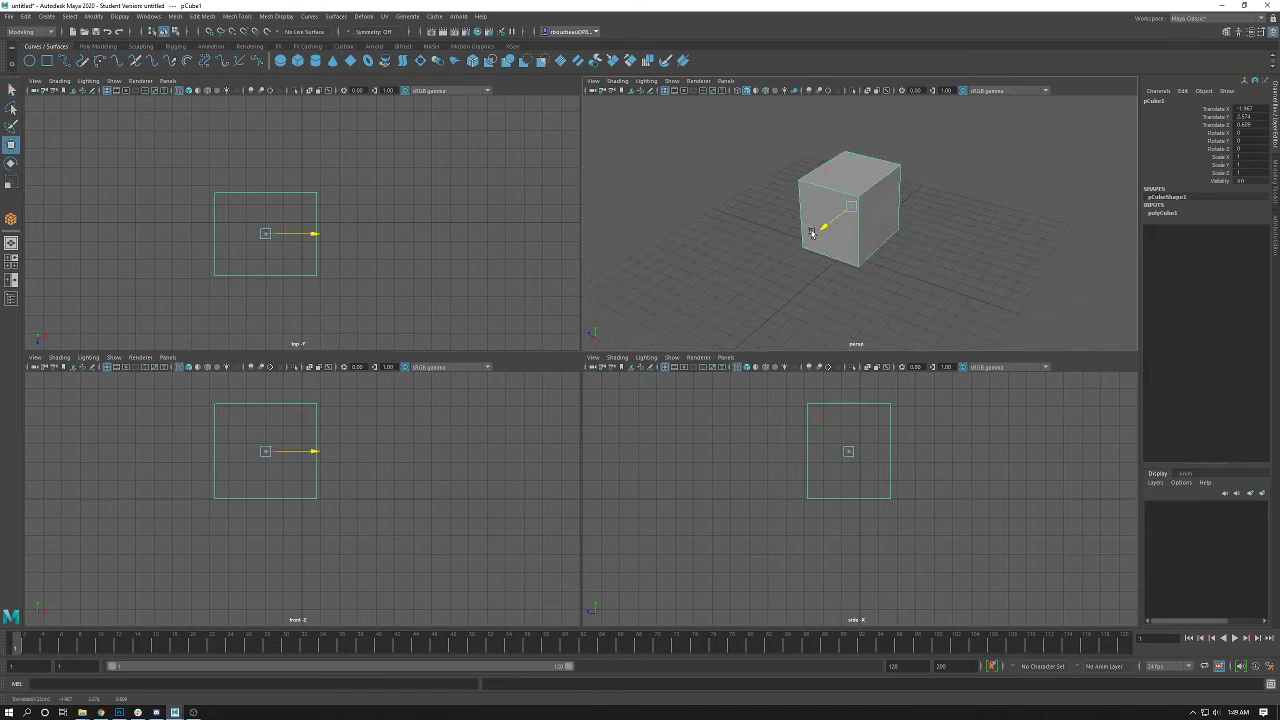
mouse_move(825, 224)
left_mouse_down()
mouse_move(723, 293)
mouse_move(726, 258)
mouse_move(648, 268)
mouse_move(766, 189)
mouse_move(800, 200)
mouse_move(809, 250)
mouse_move(910, 173)
mouse_move(900, 155)
mouse_move(925, 167)
left_mouse_up()
left_click_drag(423, 266, 440, 262, "alt")
- Maximize the perspective view with the row of three cubes in sight
left_click(743, 249)
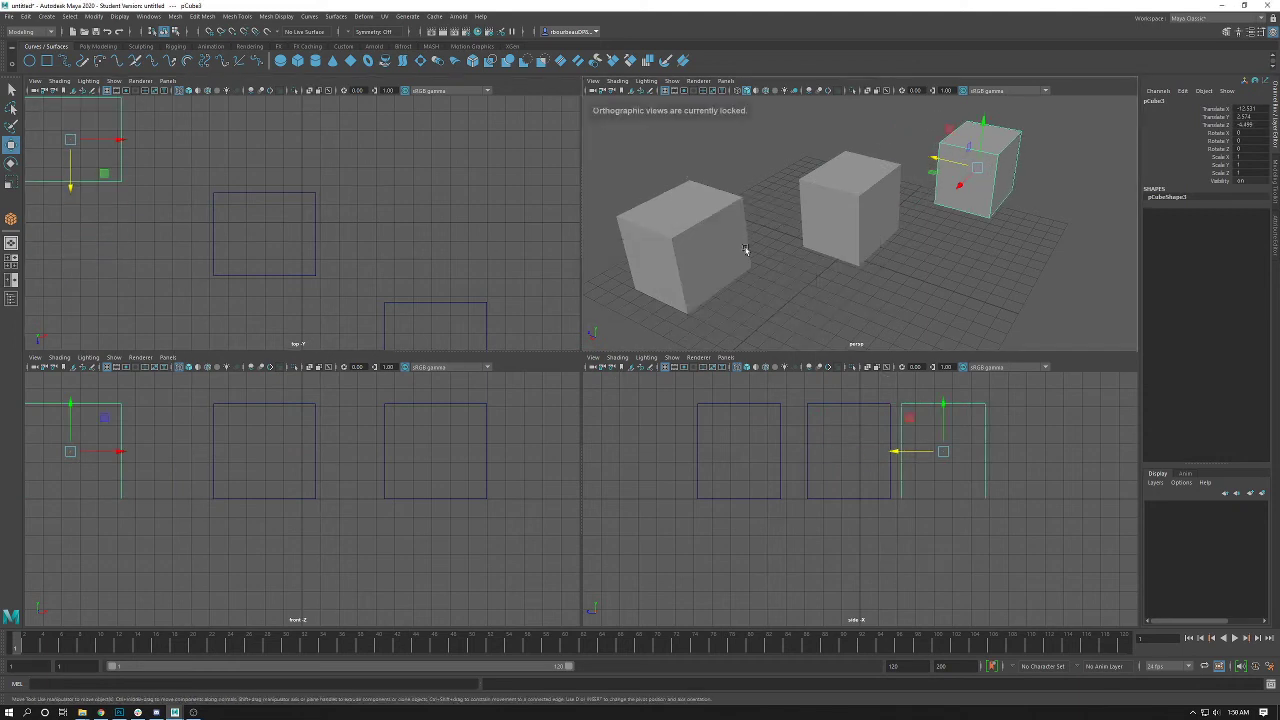
key("space")
left_click_drag(743, 249, 471, 314, "alt")
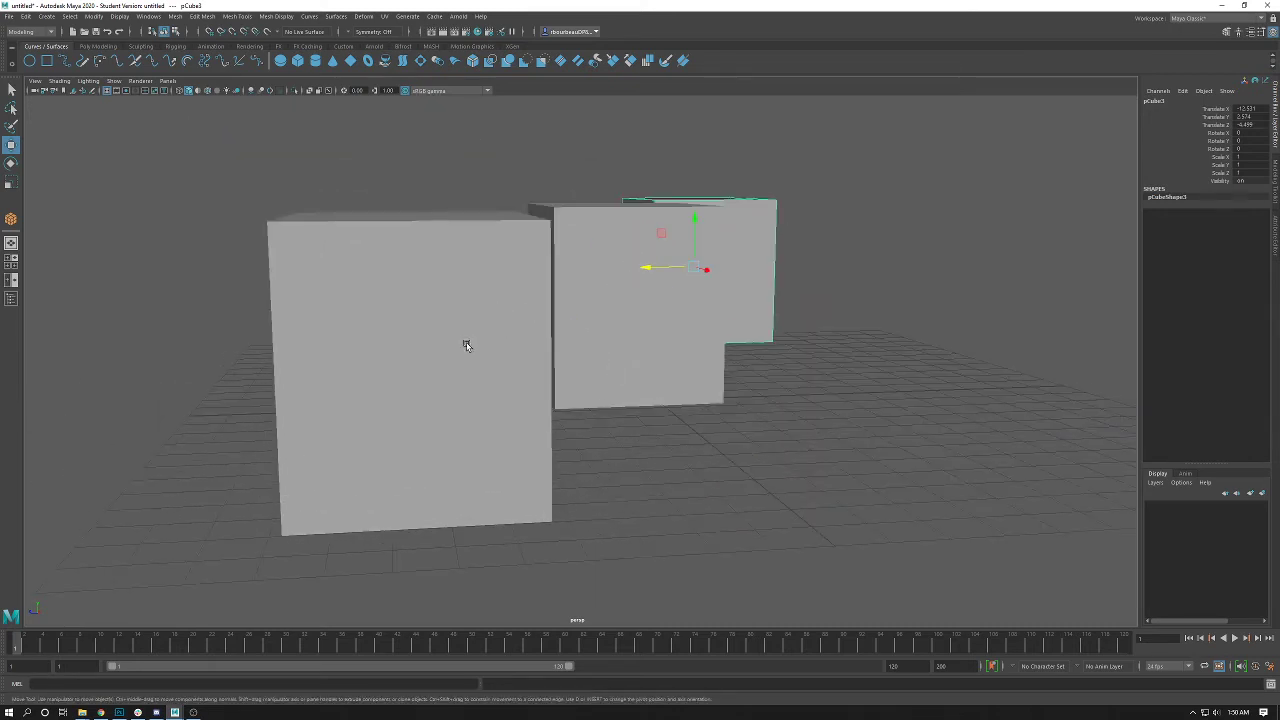
left_click_drag(634, 346, 532, 320, "alt")
key("space")
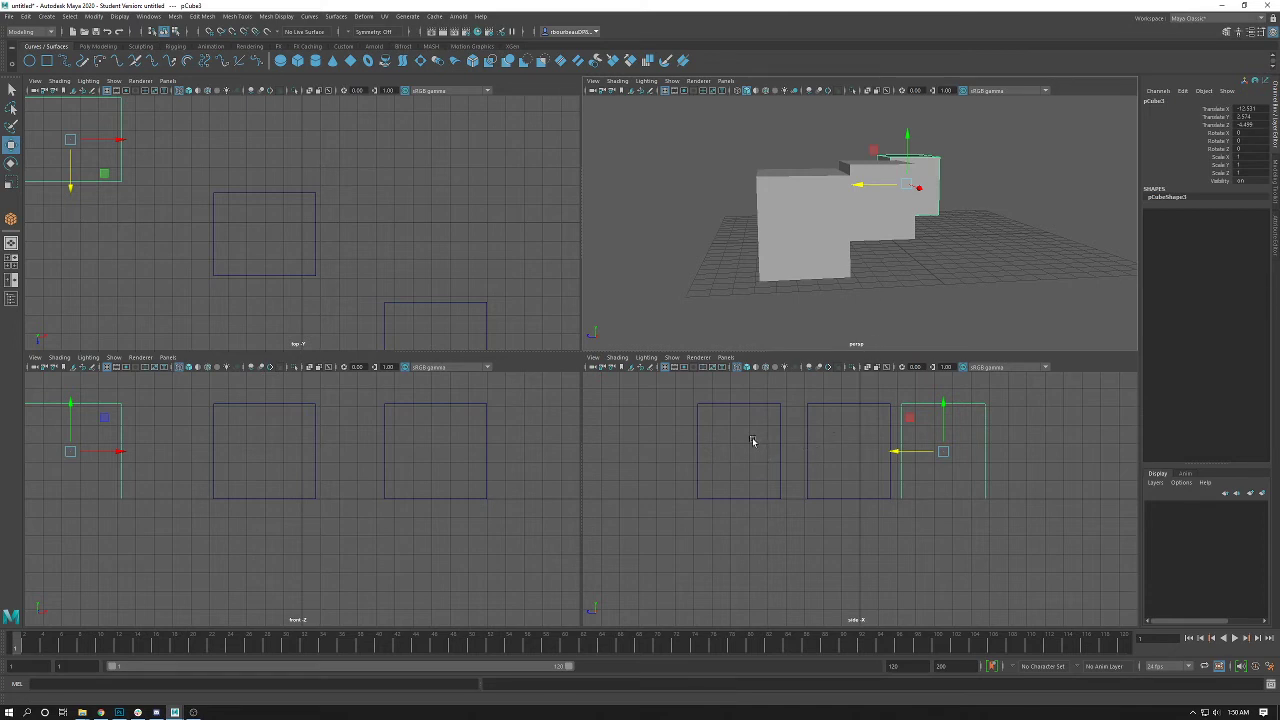
key("space")
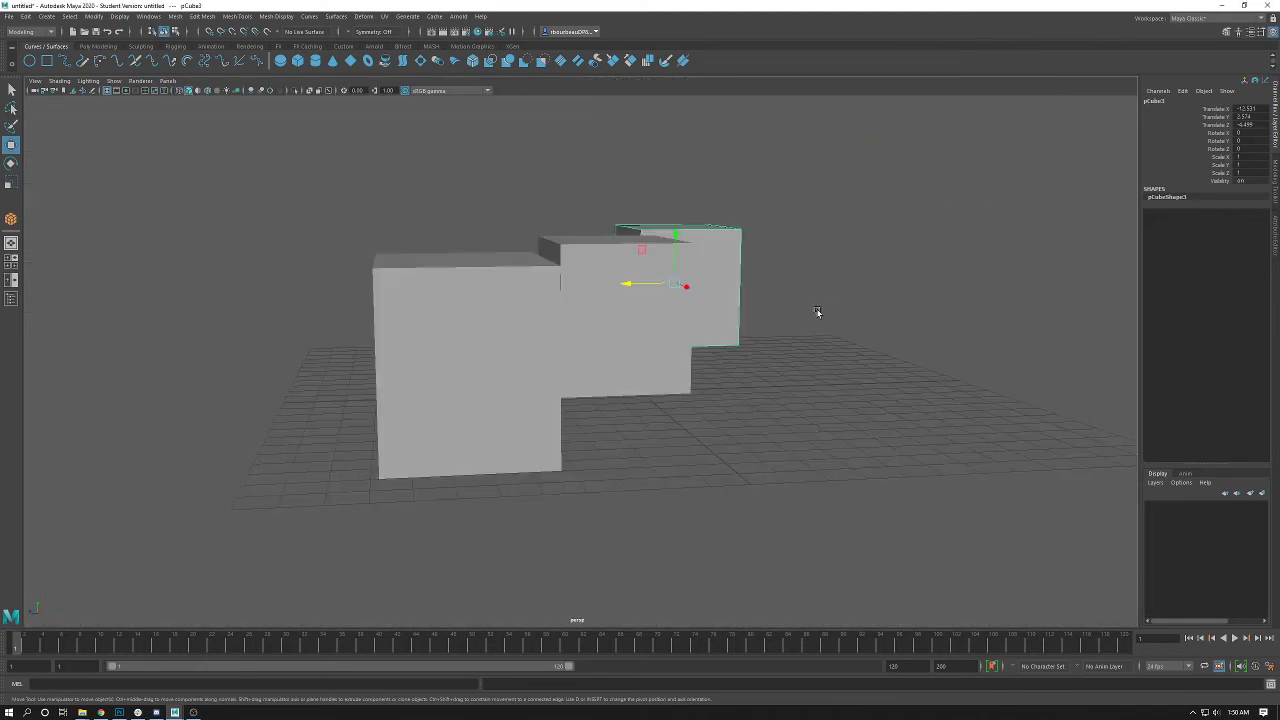
- Delete the middle and rear cubes so only the front cube is left
left_click(682, 313)
key("Delete")
left_click(723, 279)
key("Delete")
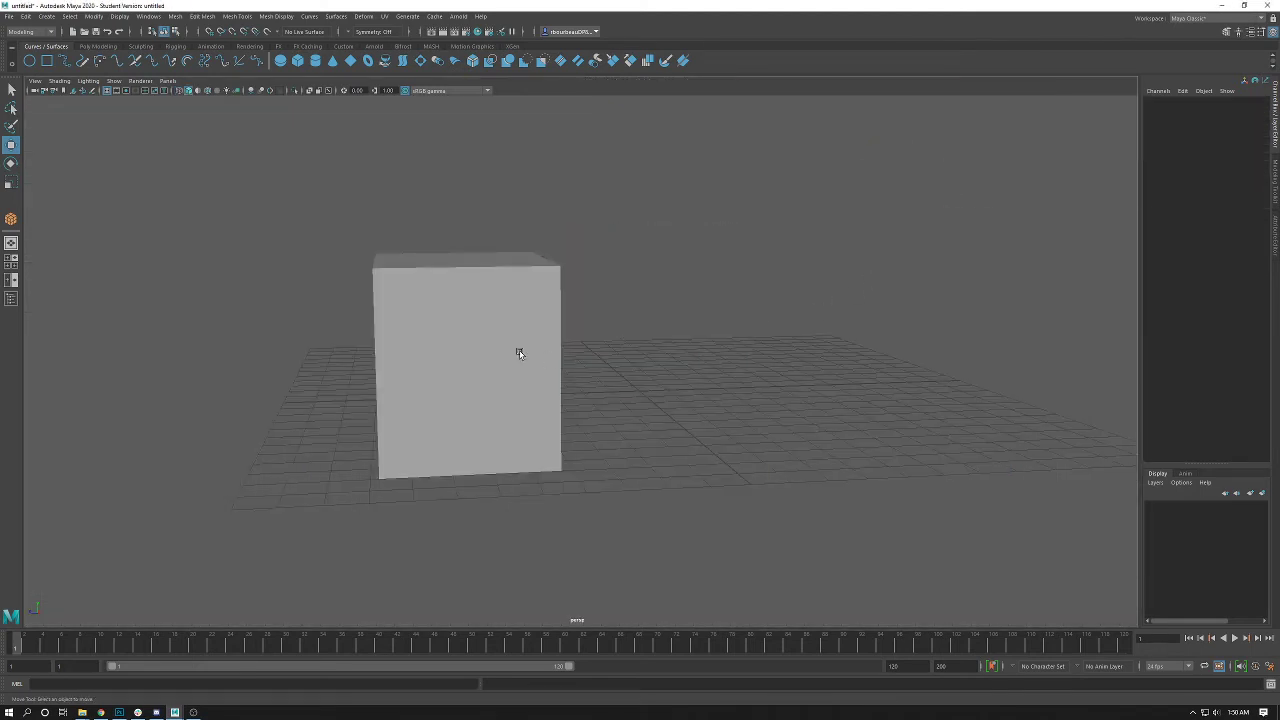
- Move the remaining cube across the ground plane to near the grid's centre, about X -0.3 and Z 0.4
left_click(517, 354)
left_click_drag(674, 366, 512, 409, "alt")
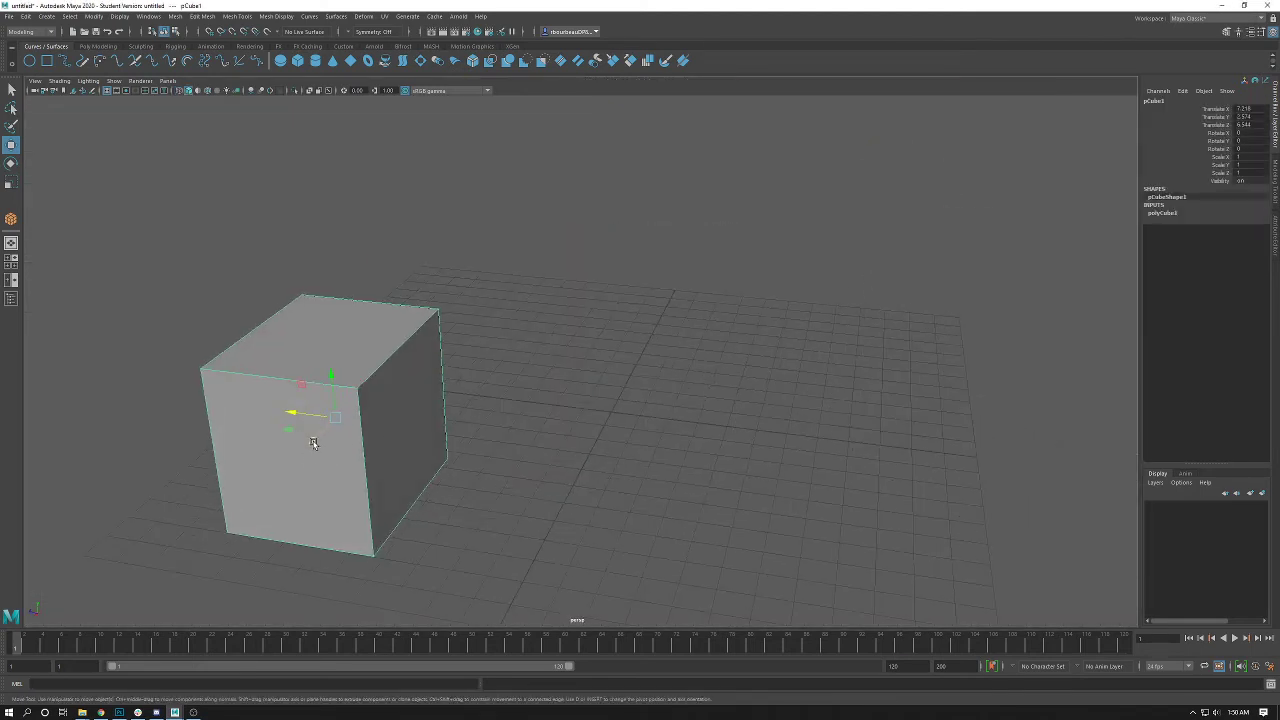
left_click_drag(310, 438, 604, 359)
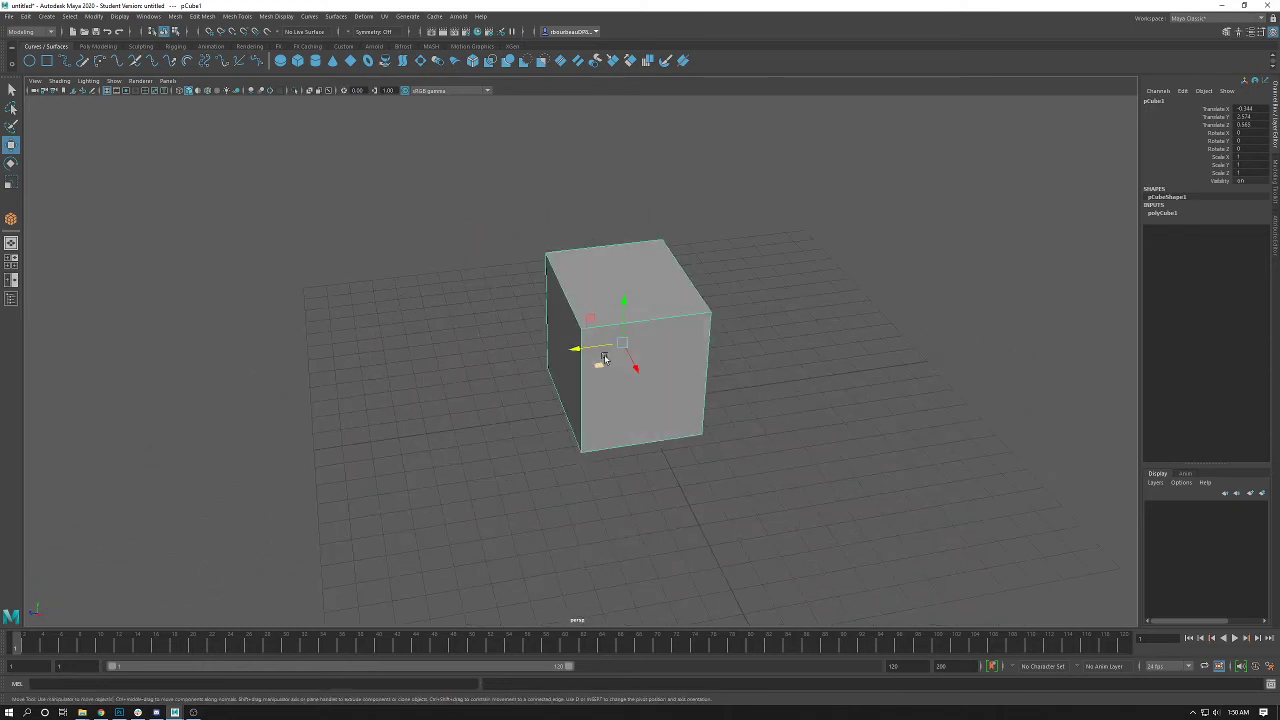
- Switch the cube to vertex selection and return it to object mode
right_click(648, 323)
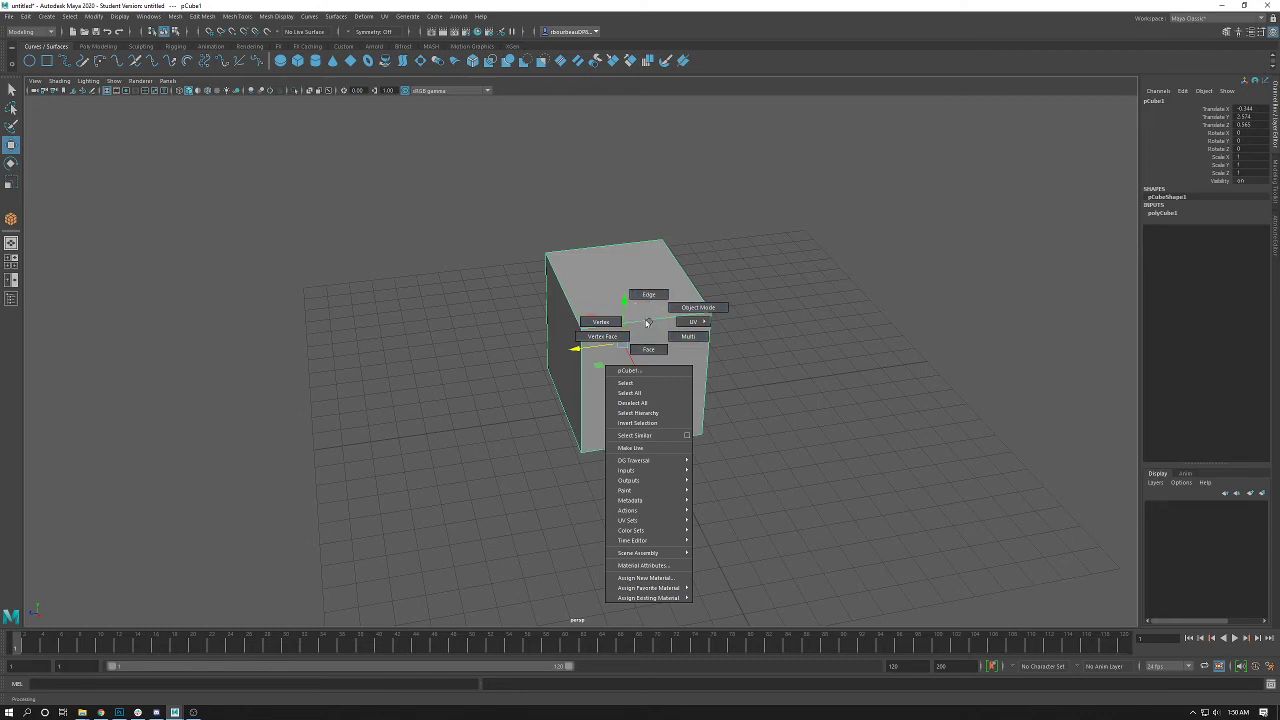
left_click(600, 321)
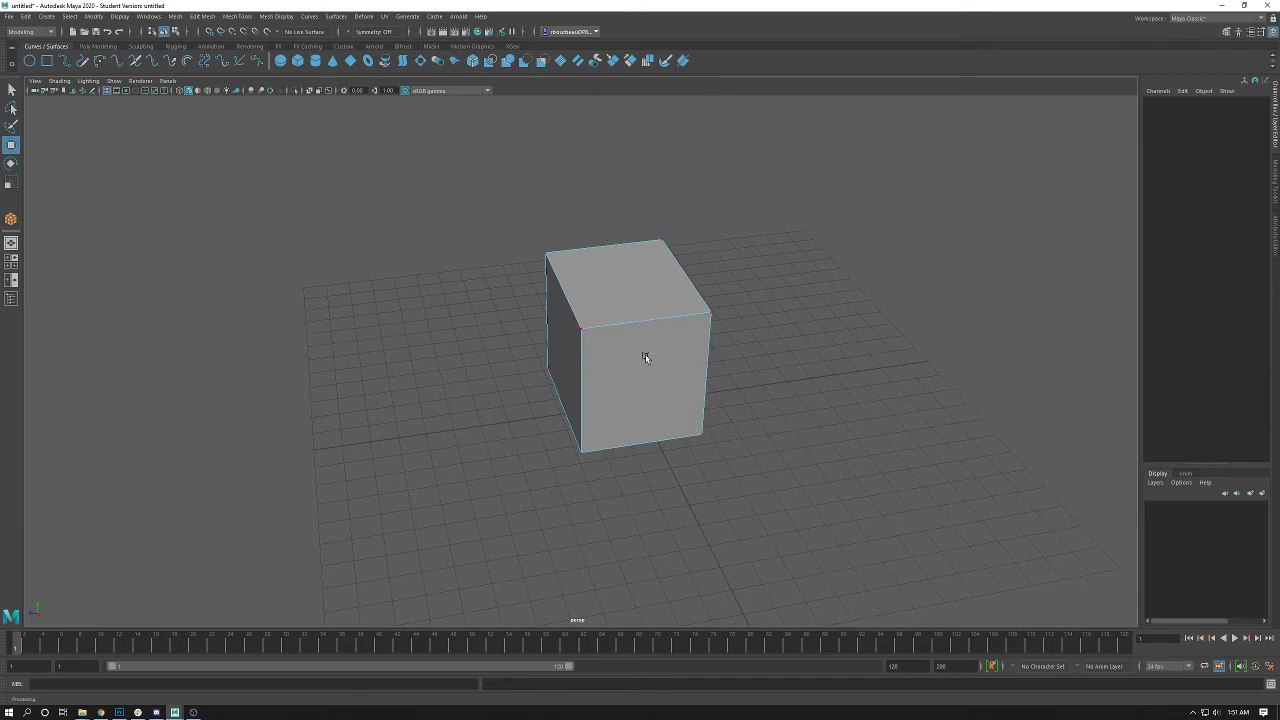
right_click(623, 283)
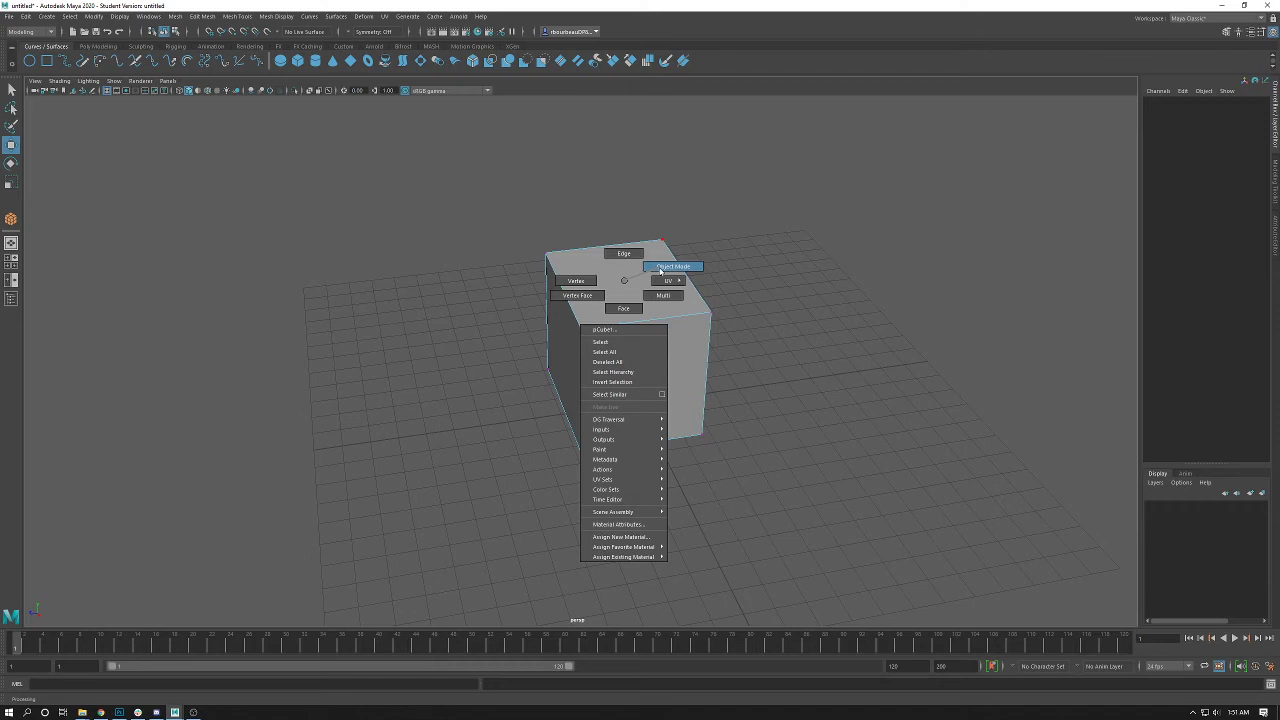
left_click(660, 268)
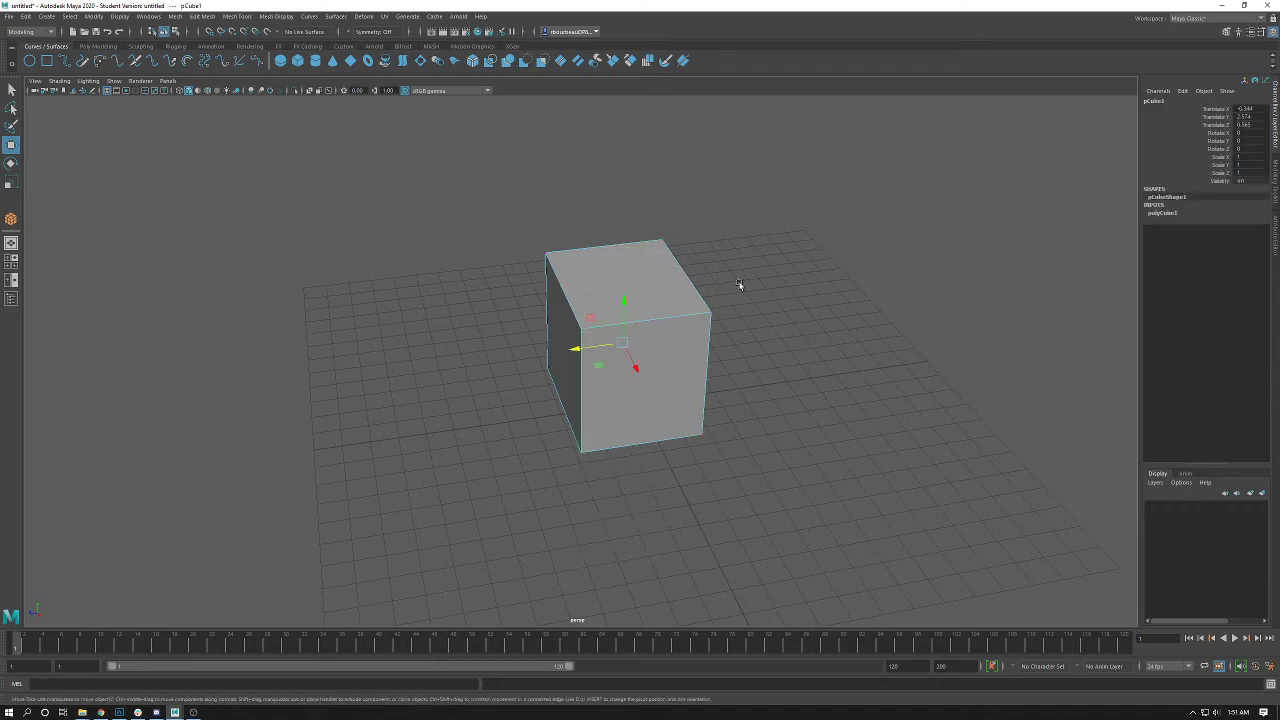
- Show the four-view layout and change the perspective view to the orthographic left view
left_click_drag(739, 286, 600, 323)
key("space")
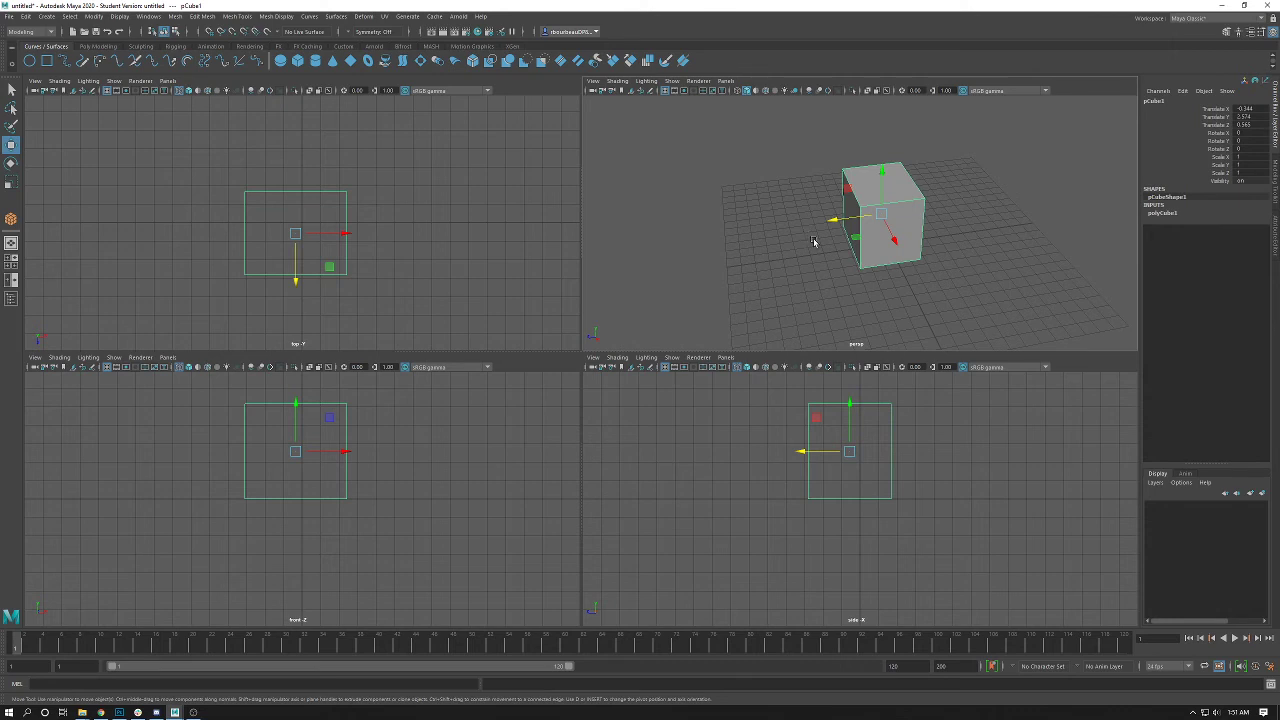
key("space")
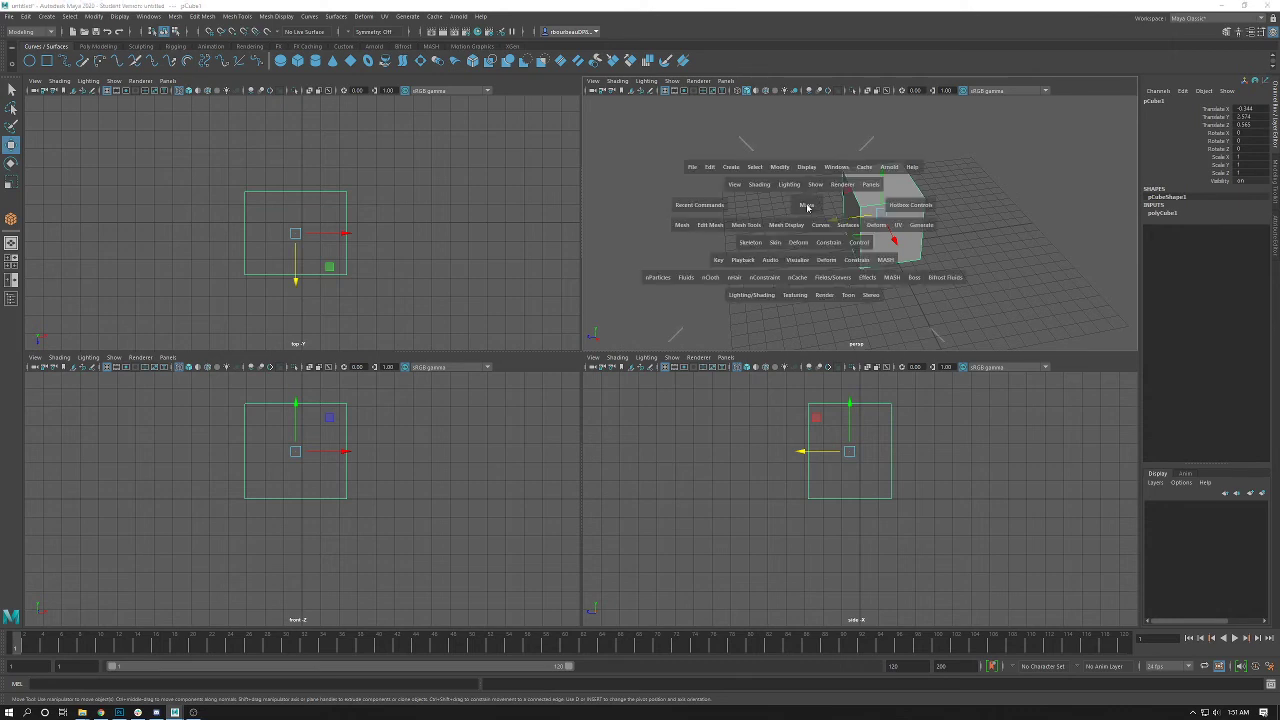
left_click(807, 206)
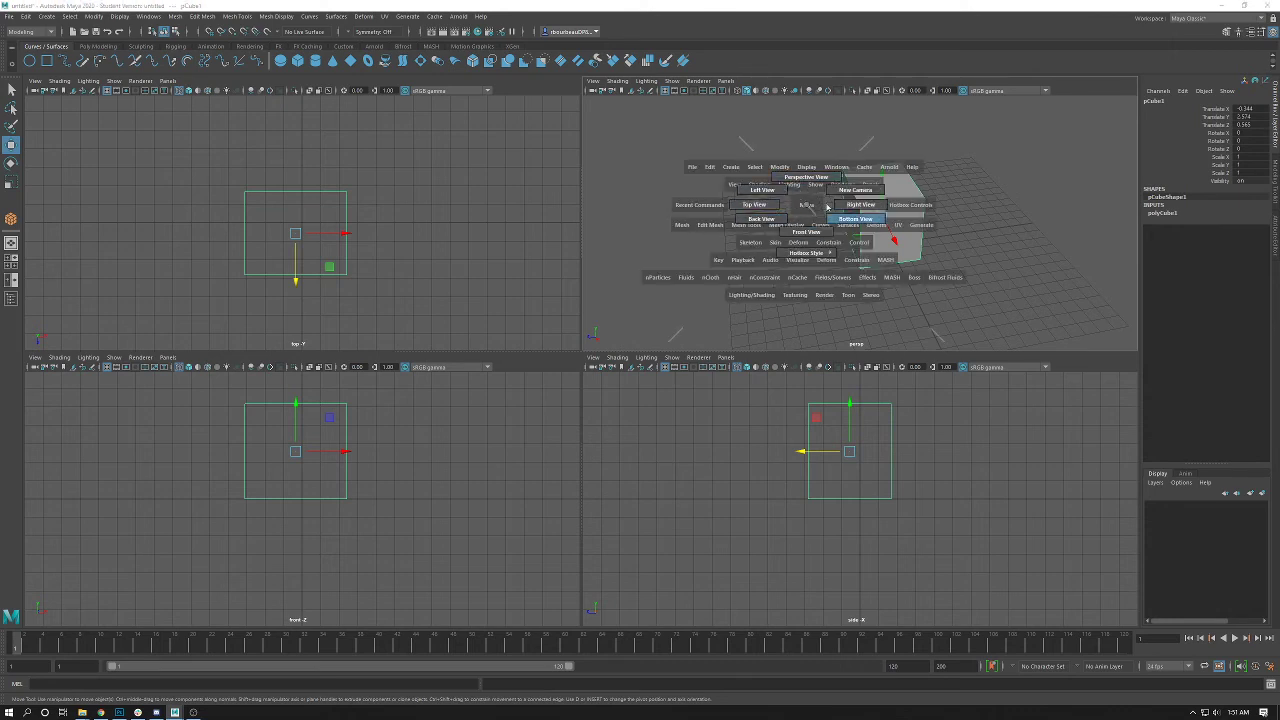
key("space")
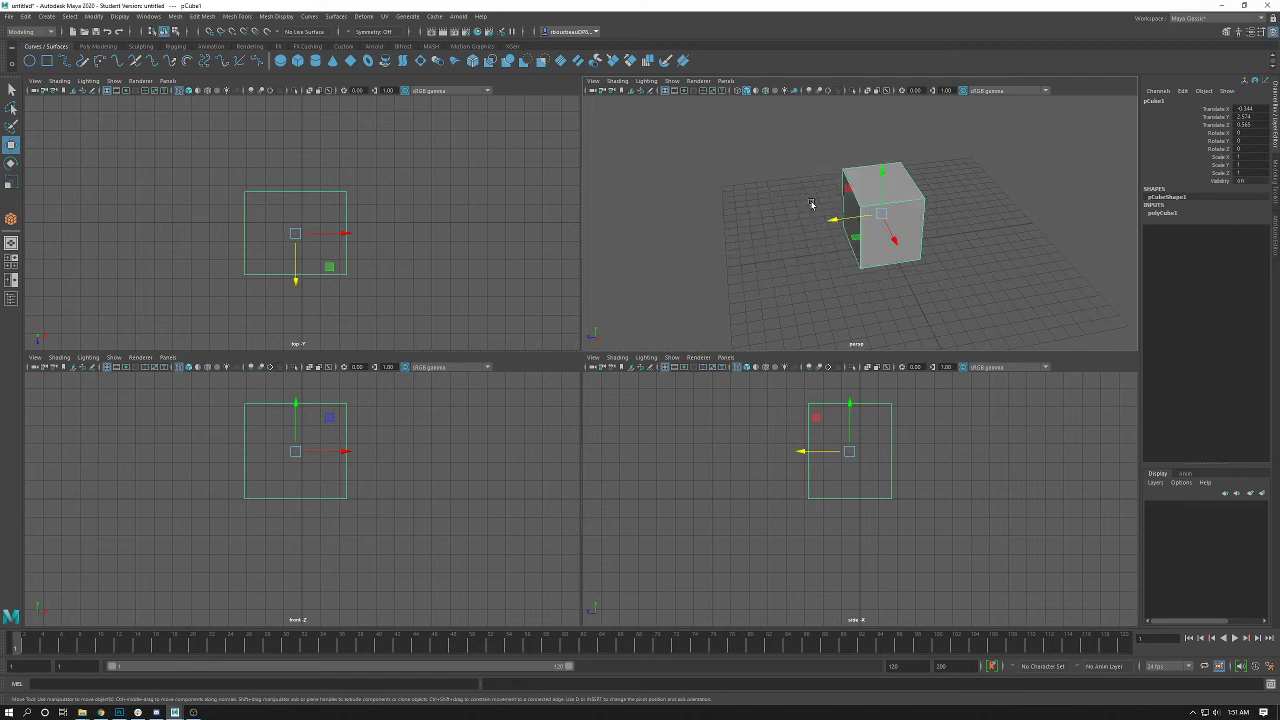
key("space")
left_click_drag(811, 204, 834, 210)
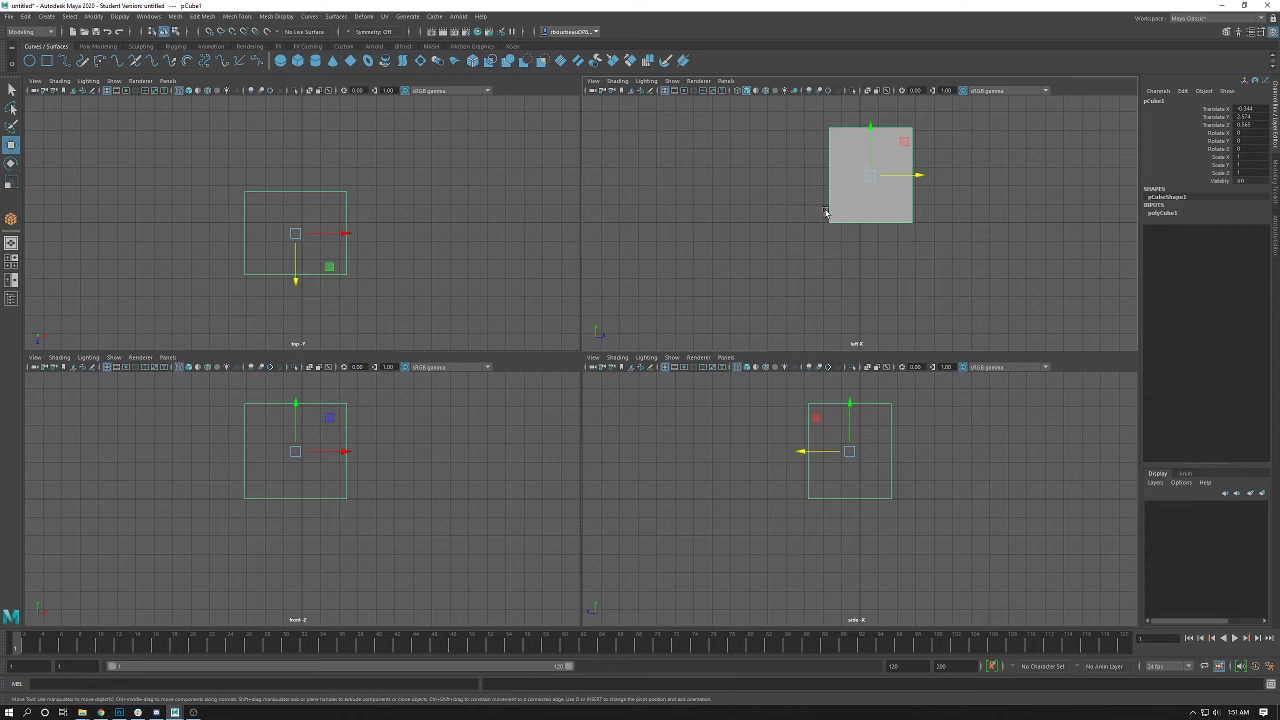
- Set the left view back to the persp perspective camera
key("space")
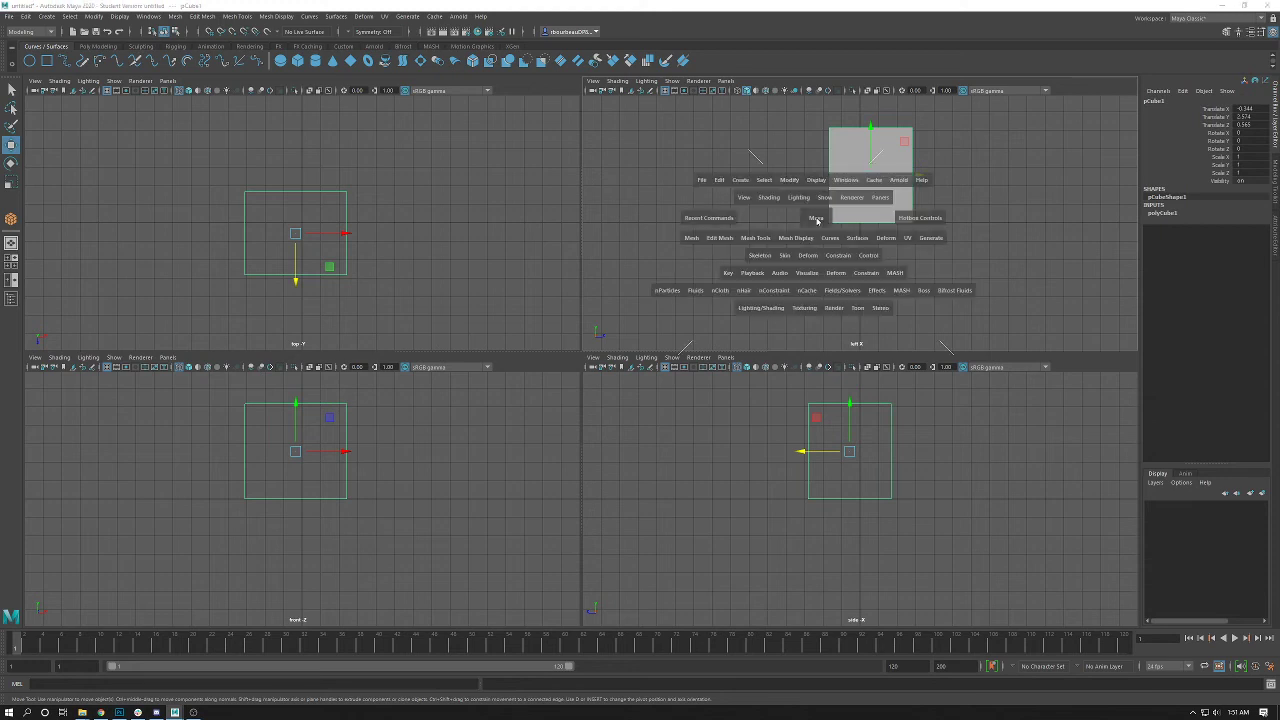
mouse_move(818, 215)
left_mouse_down()
mouse_move(820, 198)
mouse_move(828, 216)
mouse_move(818, 202)
mouse_move(806, 216)
mouse_move(819, 218)
left_mouse_up()
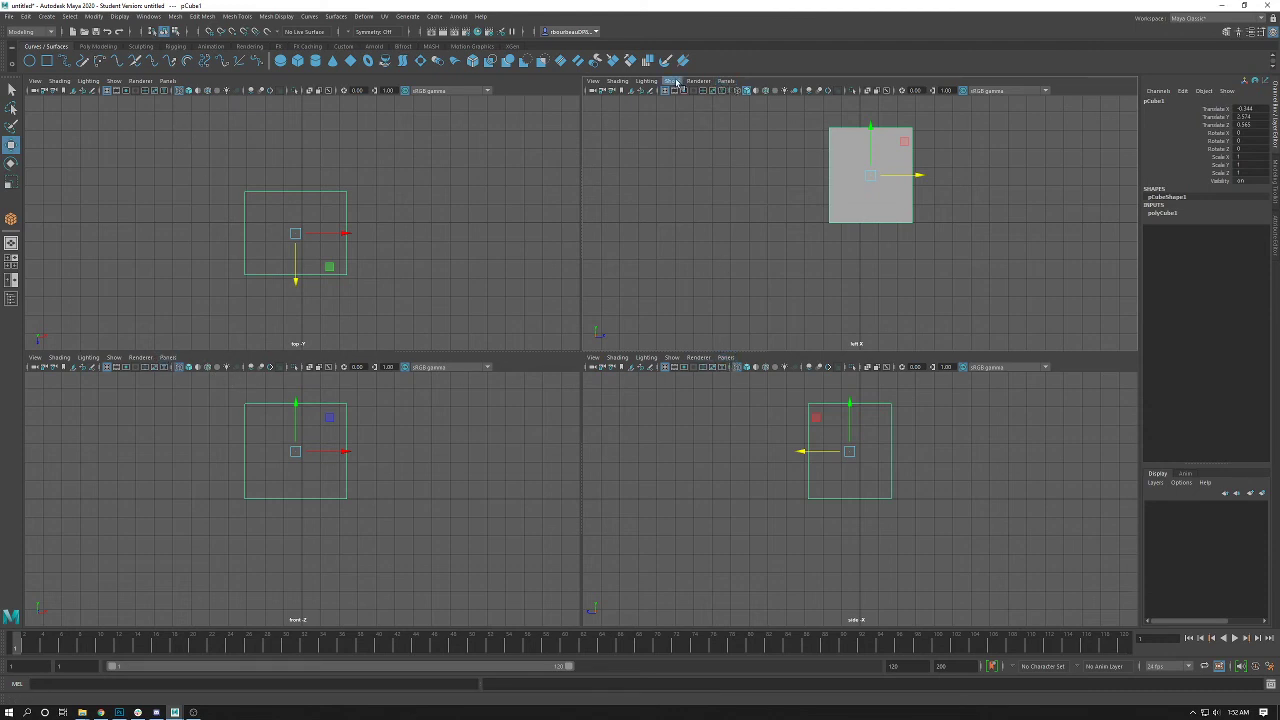
left_click(725, 81)
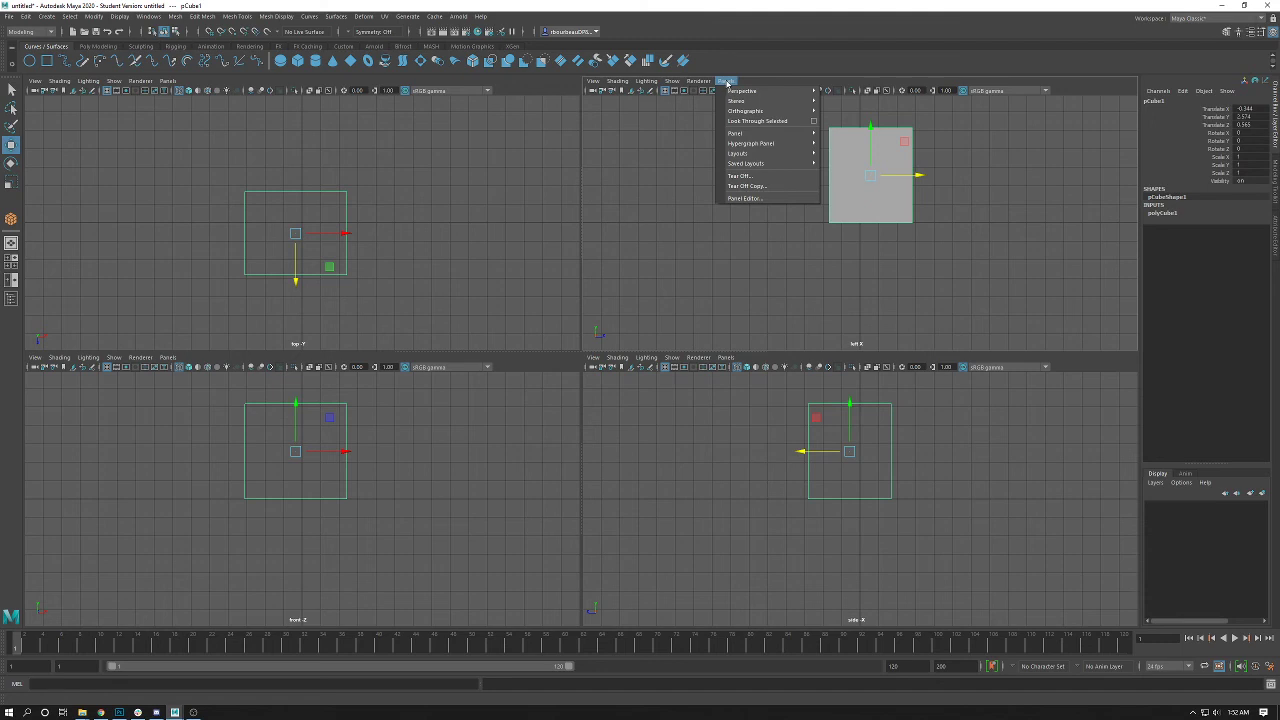
mouse_move(731, 94)
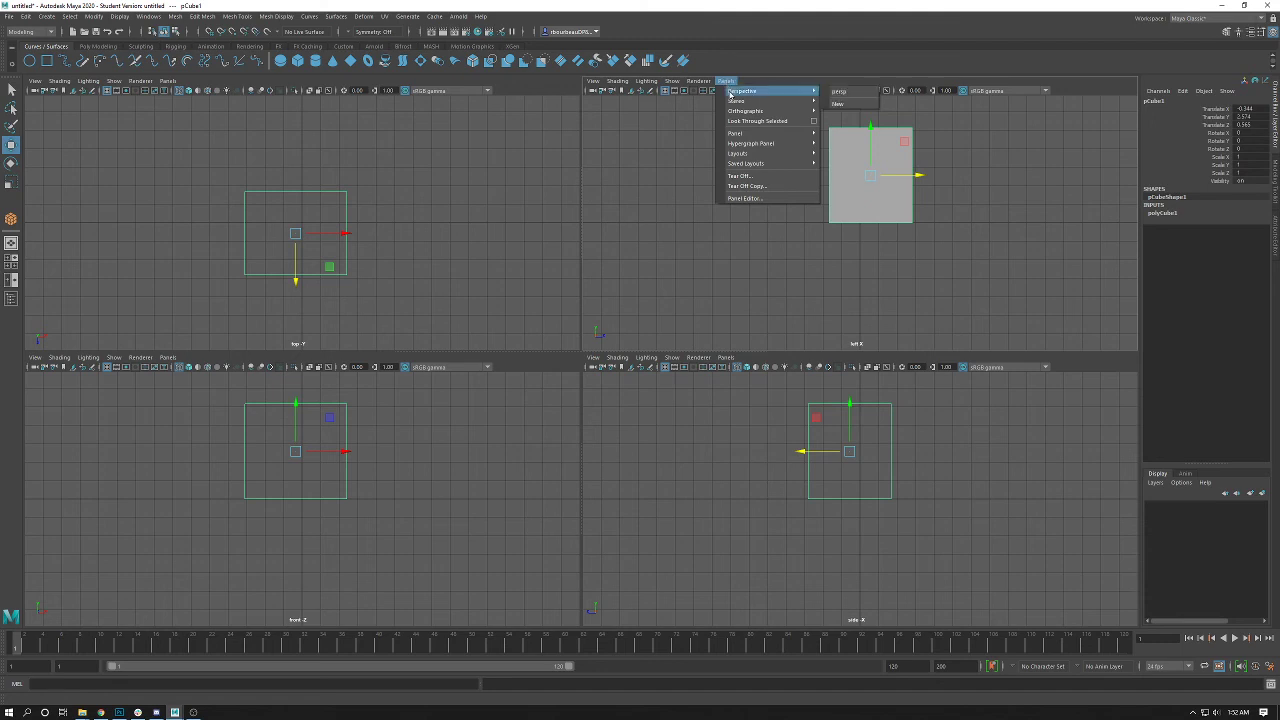
left_click(839, 92)
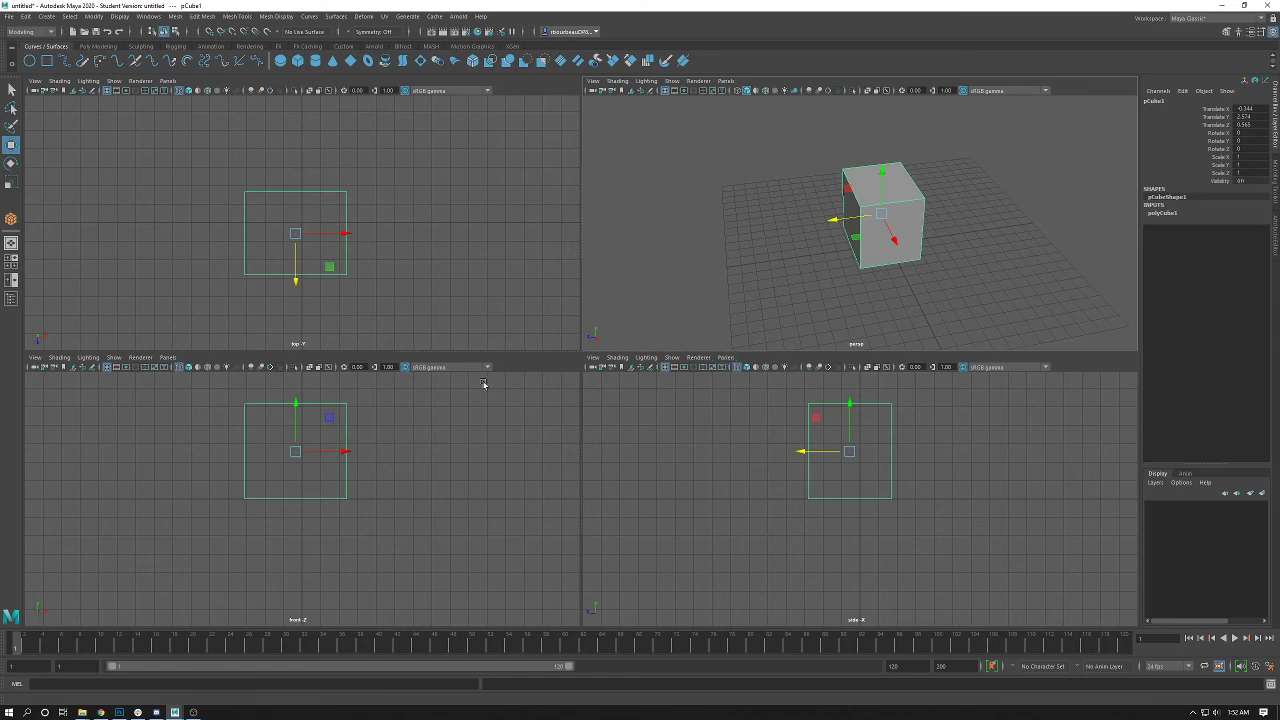
- Examine the orthographic cameras offered for the side view, including the directions for creating a new one
left_click(725, 358)
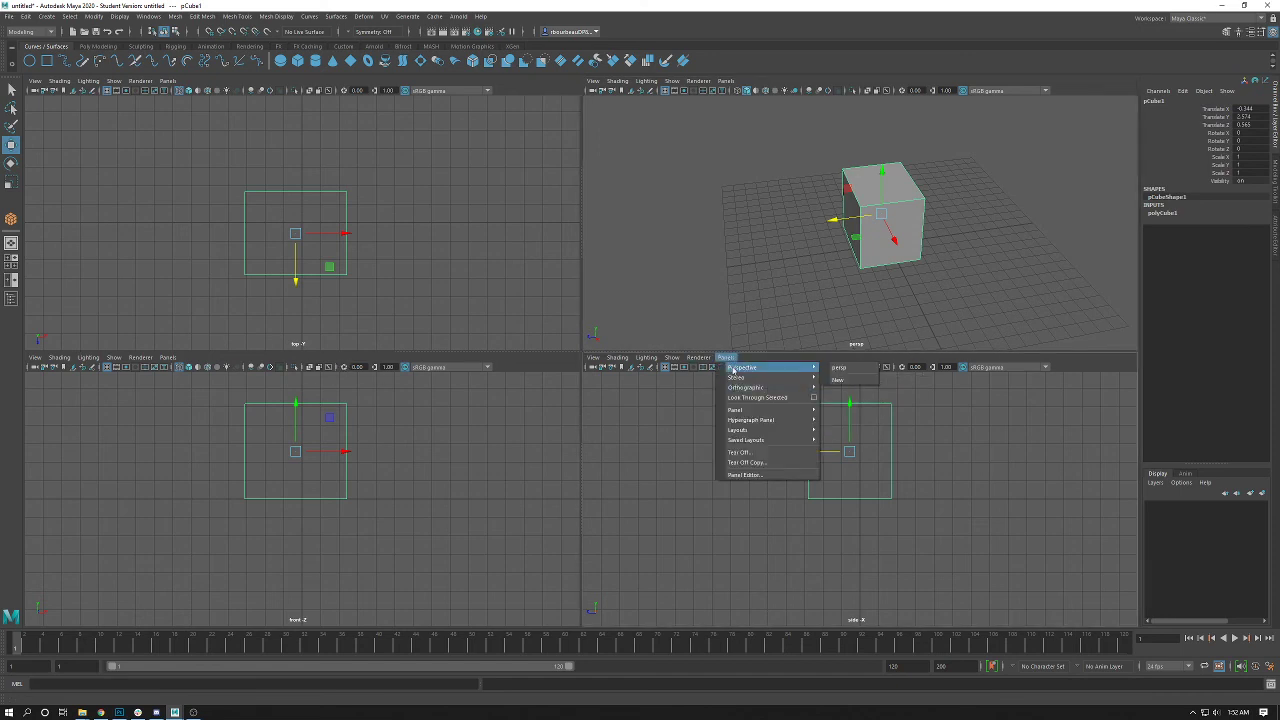
mouse_move(730, 389)
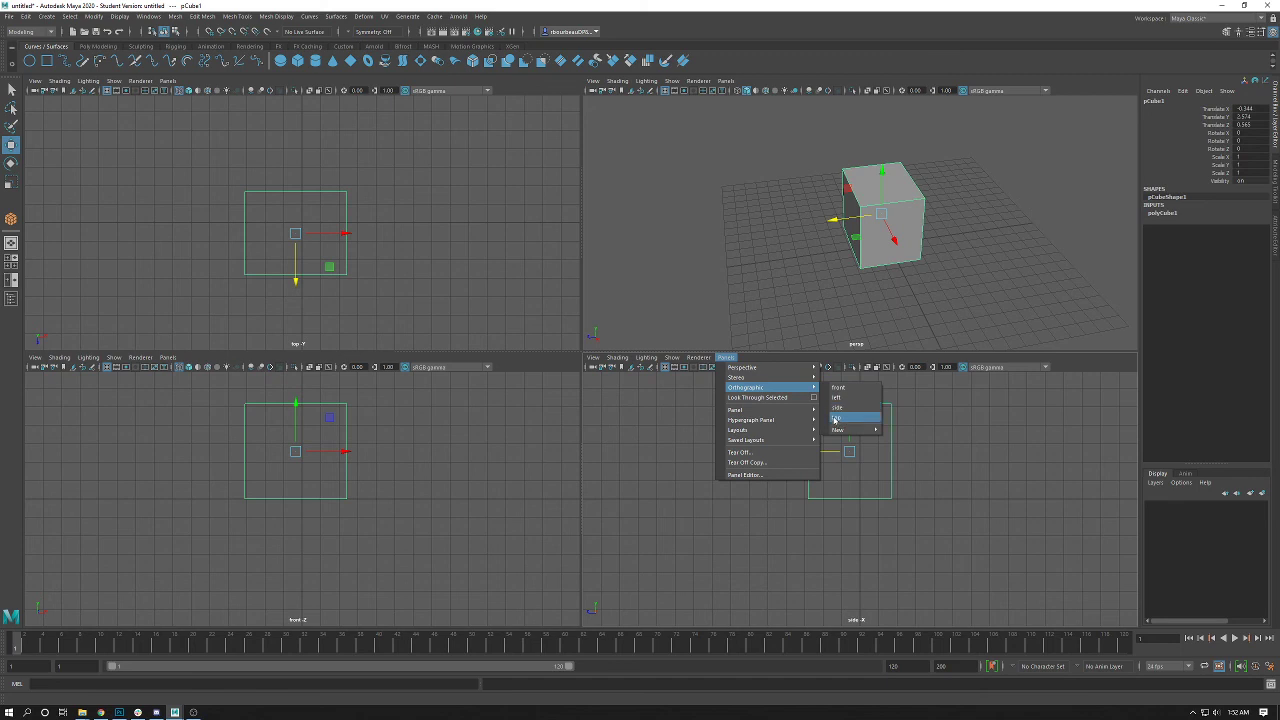
mouse_move(836, 431)
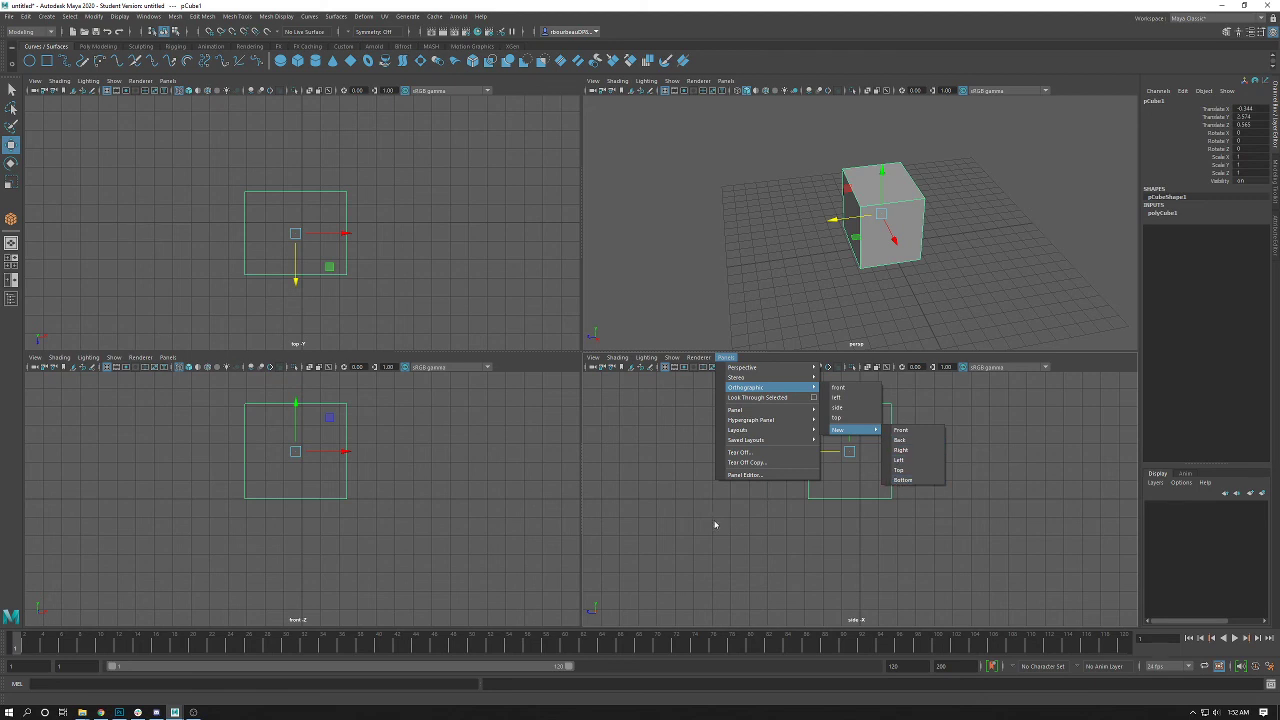
left_click(641, 456)
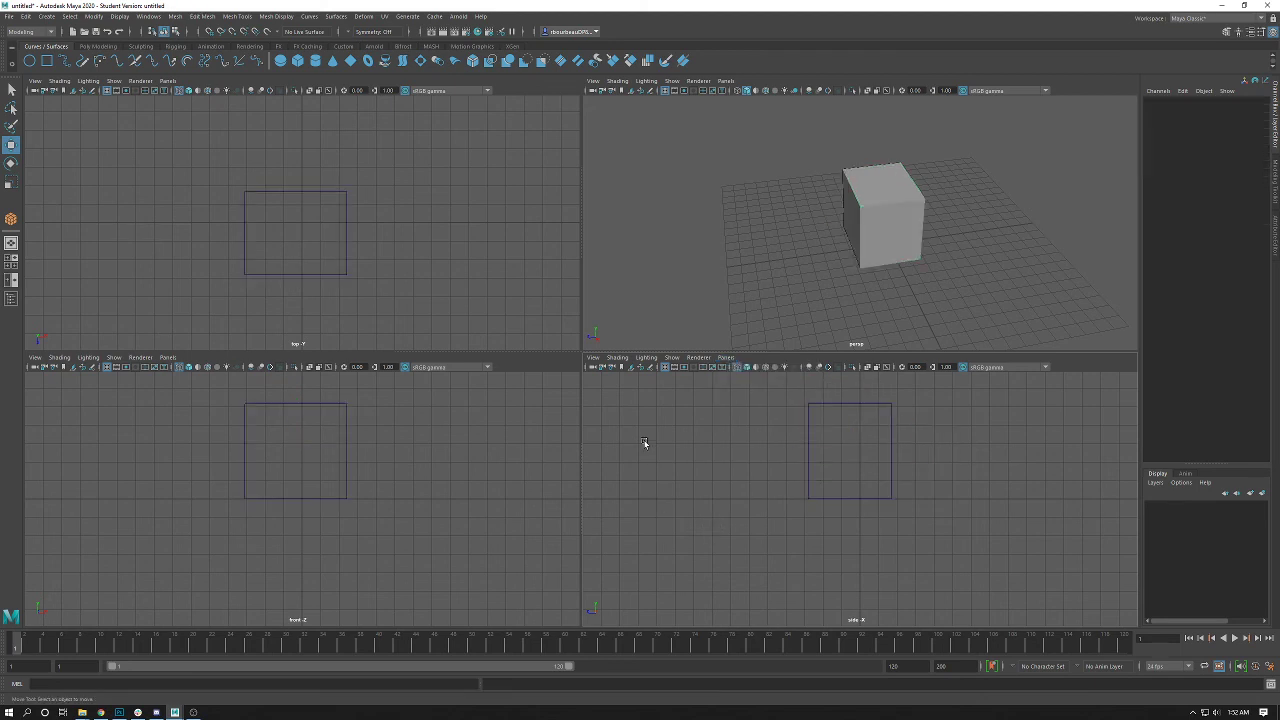
- Reselect the cube in the side view and again in the perspective view
left_click_drag(850, 388, 795, 450)
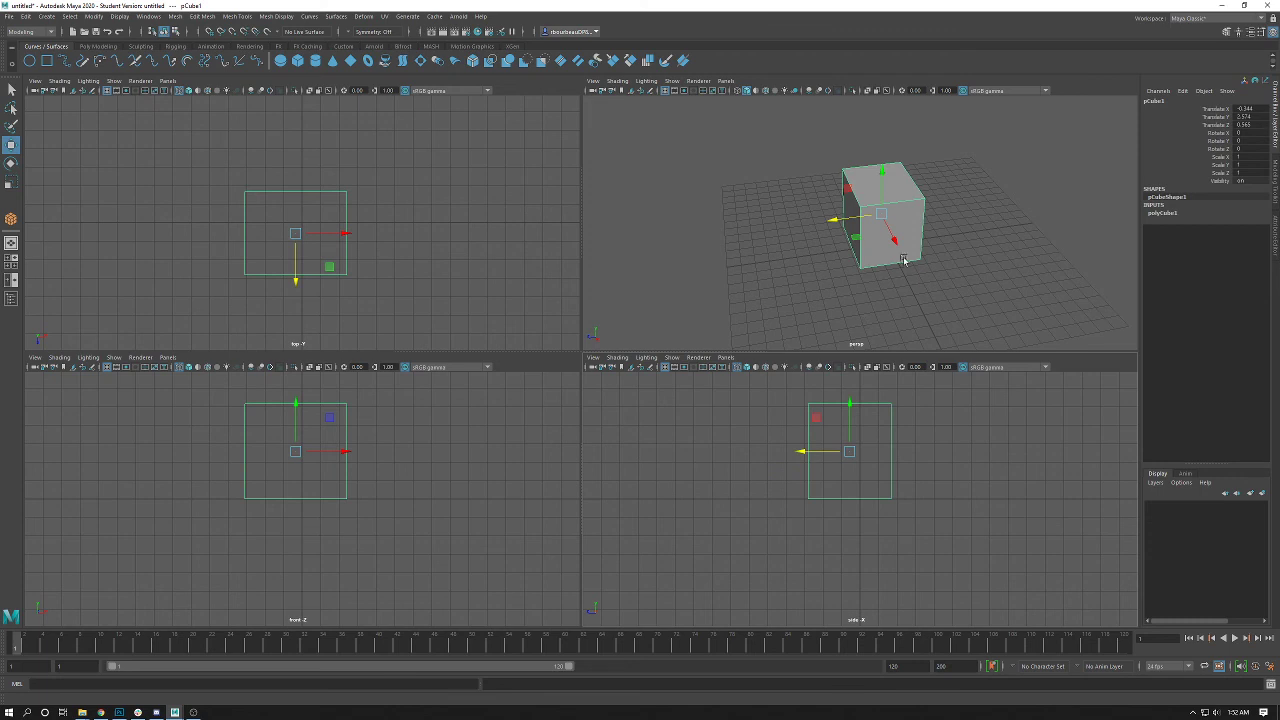
left_click(963, 206)
left_click(910, 202)
scroll(856, 264, "down", 2)
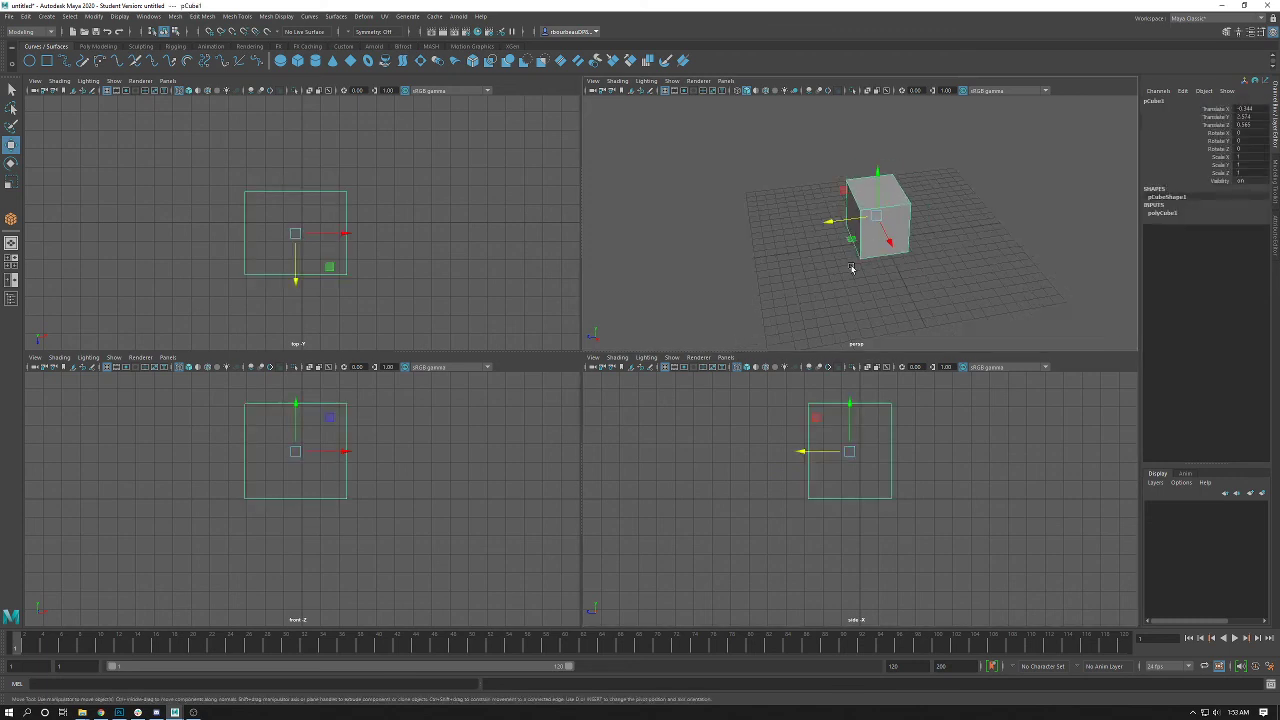